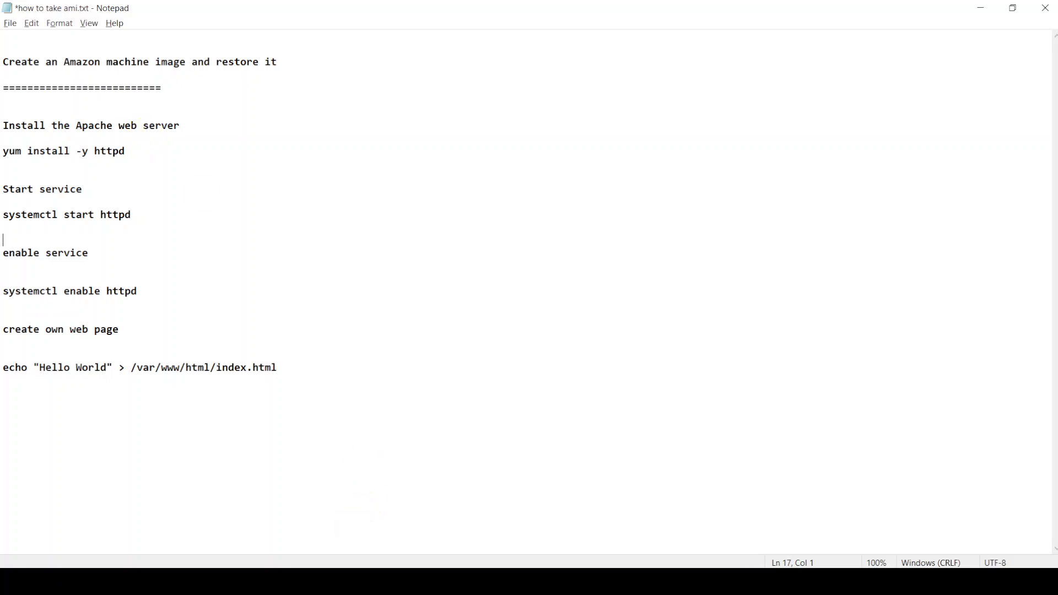
Switch to the EC2 launch page in the browser and name the new instance Webserver
{"action": "left_click", "coordinate": [353, 581]}
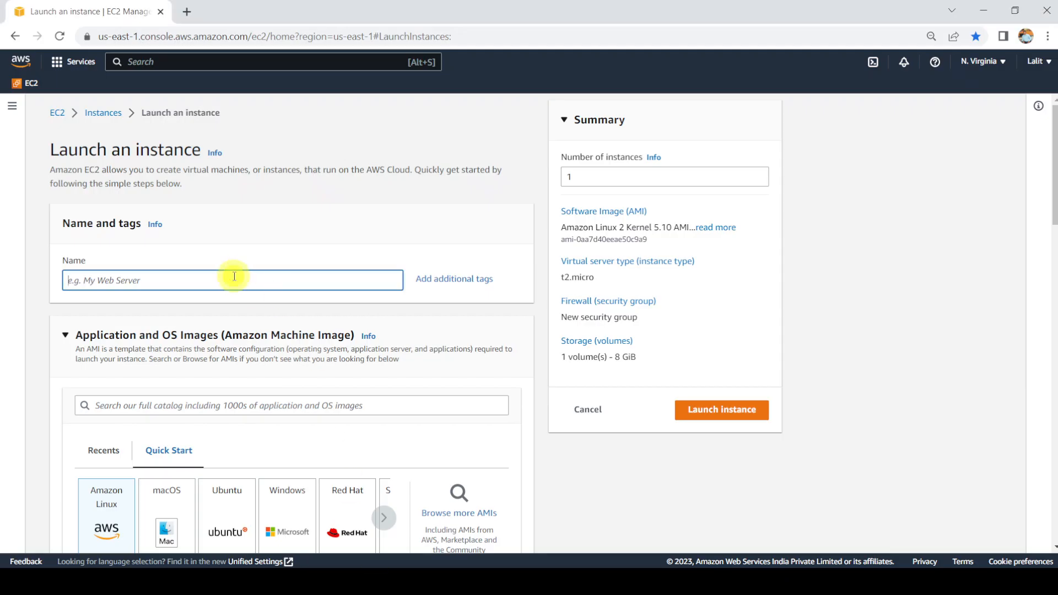
{"action": "type", "text": "web"}
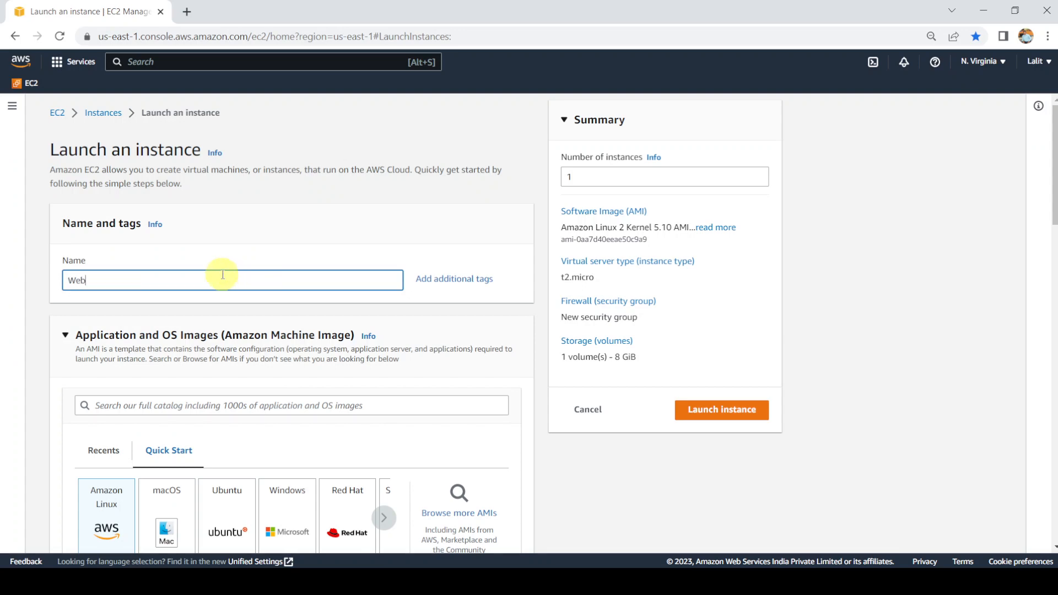
{"action": "key", "text": "BackSpace"}
{"action": "key", "text": "BackSpace"}
{"action": "key", "text": "BackSpace"}
{"action": "type", "text": "server"}
{"action": "key", "text": "BackSpace"}
{"action": "key", "text": "BackSpace"}
{"action": "key", "text": "BackSpace"}
{"action": "key", "text": "BackSpace"}
{"action": "key", "text": "BackSpace"}
{"action": "key", "text": "BackSpace"}
{"action": "type", "text": "Webserver"}
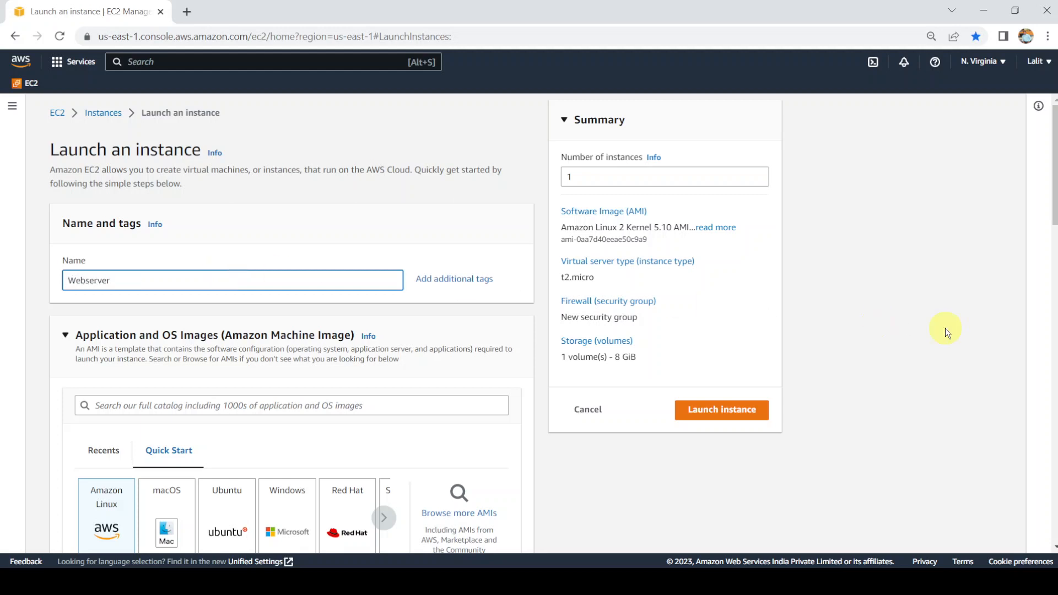
Choose the existing key pair ec2 for logging in to the new instance
{"action": "scroll", "coordinate": [1053, 216], "scroll_direction": "down", "scroll_amount": 1}
{"action": "scroll", "coordinate": [1053, 217], "scroll_direction": "down", "scroll_amount": 5}
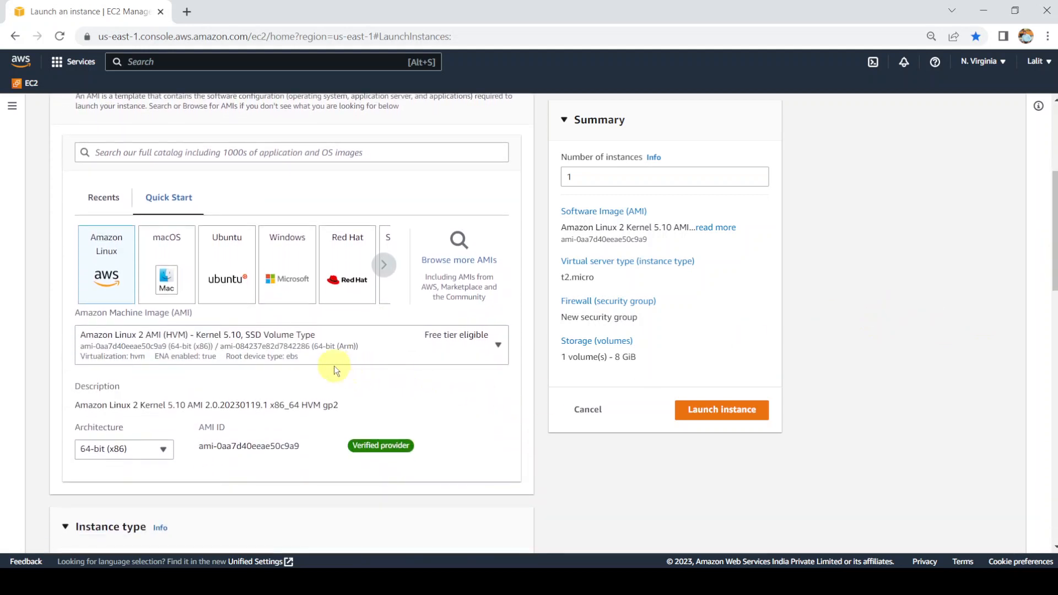
{"action": "scroll", "coordinate": [1052, 243], "scroll_direction": "down", "scroll_amount": 2}
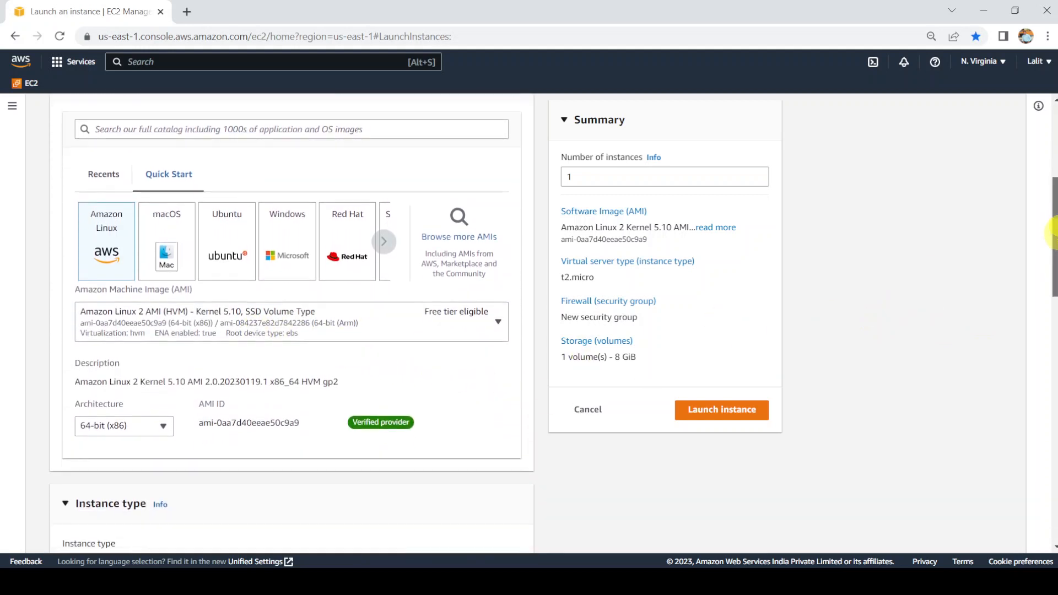
{"action": "left_click_drag", "start_coordinate": [1053, 245], "coordinate": [1052, 348]}
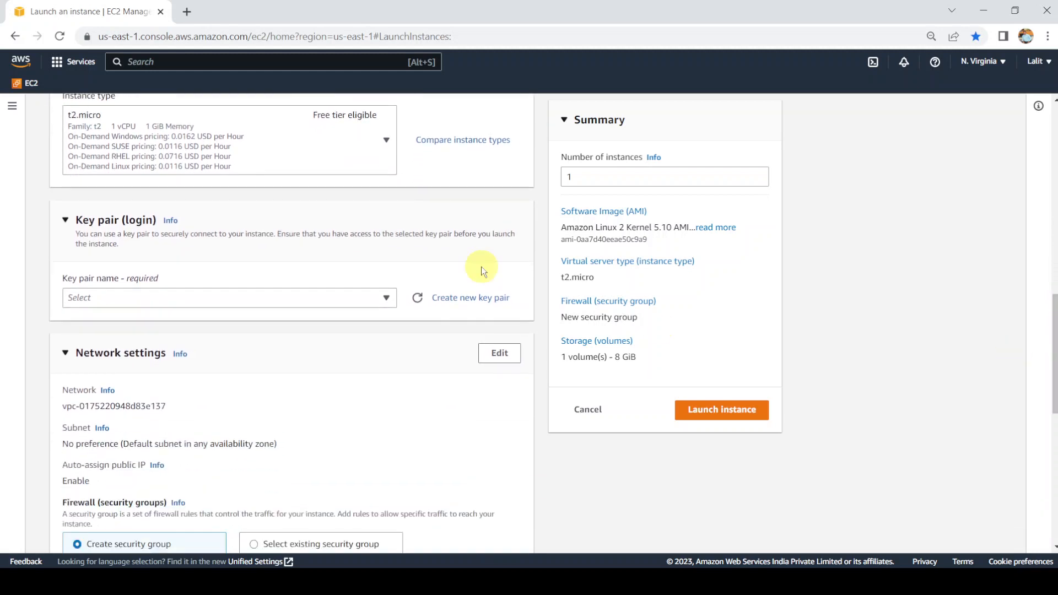
{"action": "left_click", "coordinate": [324, 300]}
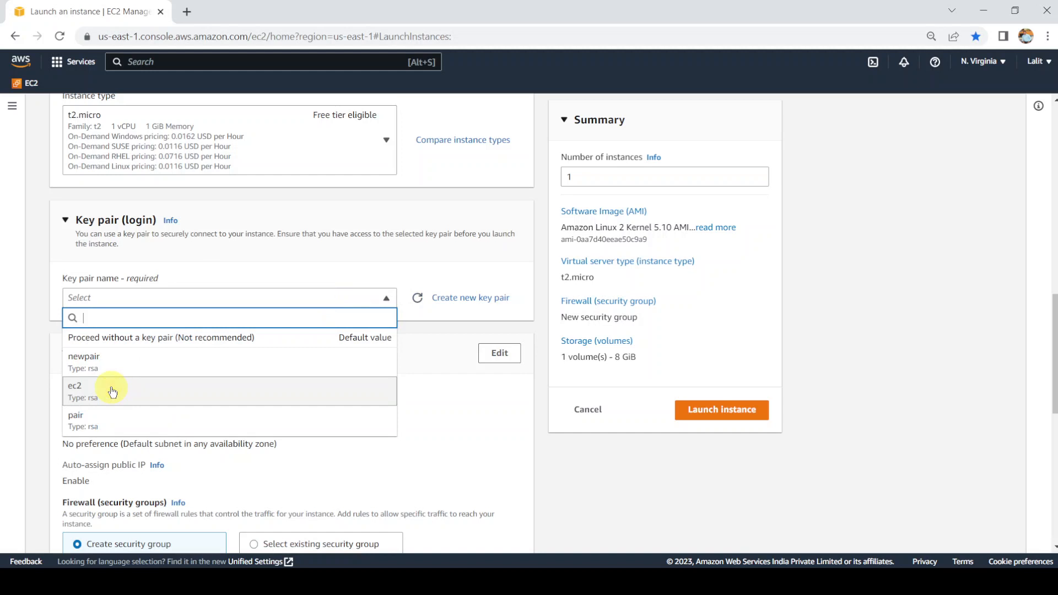
{"action": "left_click", "coordinate": [113, 391]}
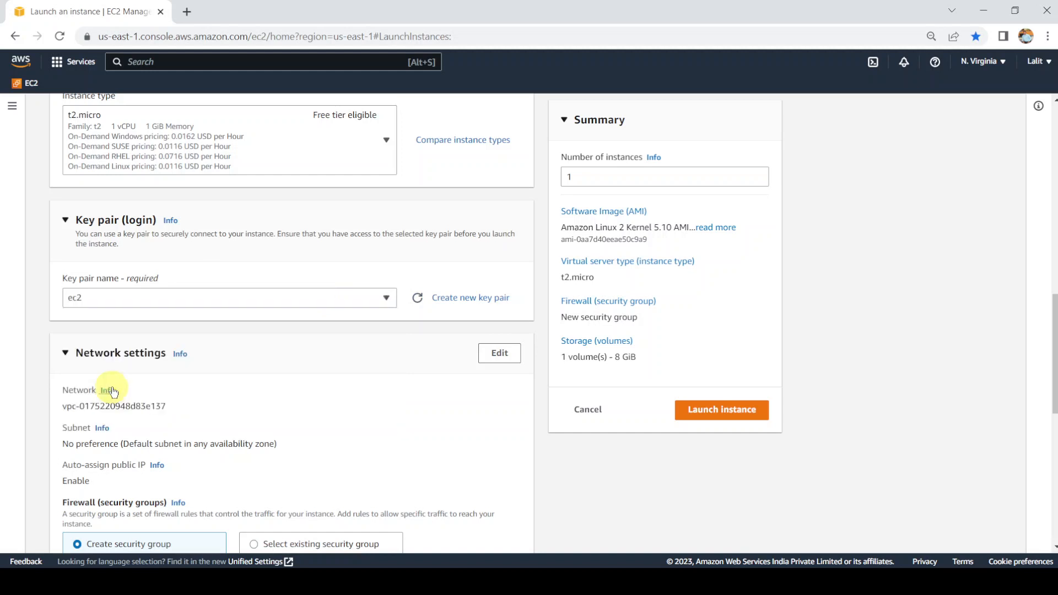
Assign the existing security group launch-wizard-21 to the instance instead of creating a new one
{"action": "left_click_drag", "start_coordinate": [1052, 327], "coordinate": [1052, 396]}
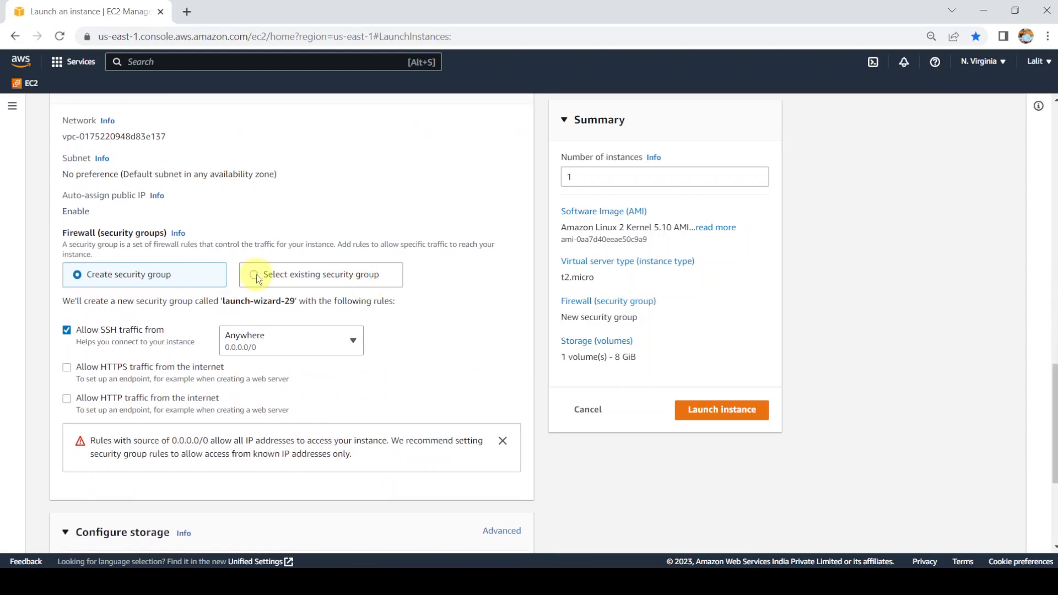
{"action": "left_click", "coordinate": [254, 274]}
{"action": "left_click", "coordinate": [339, 318]}
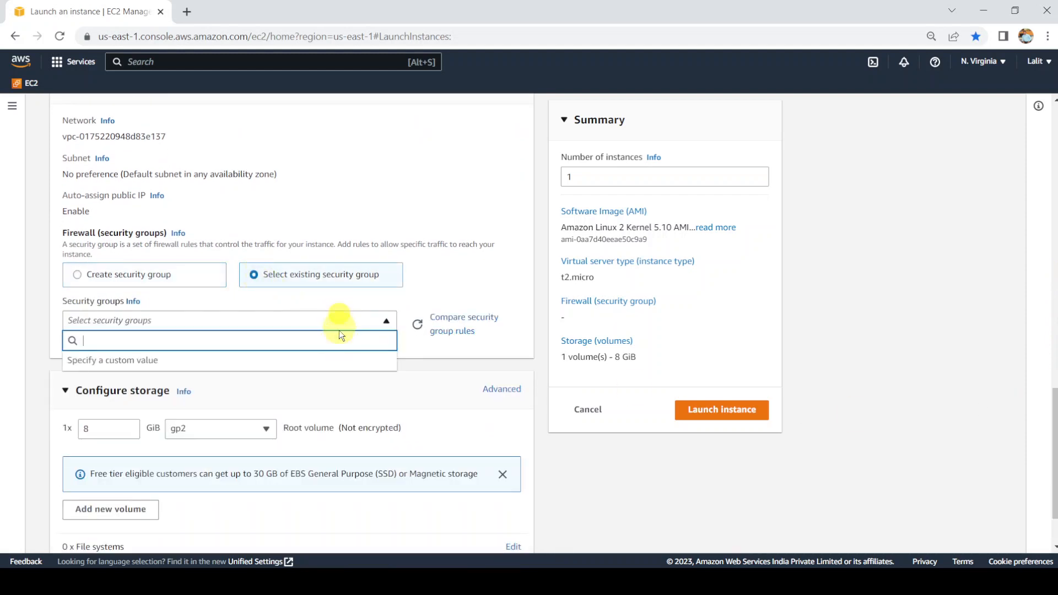
{"action": "left_click_drag", "start_coordinate": [396, 371], "coordinate": [393, 415]}
{"action": "left_click", "coordinate": [184, 469]}
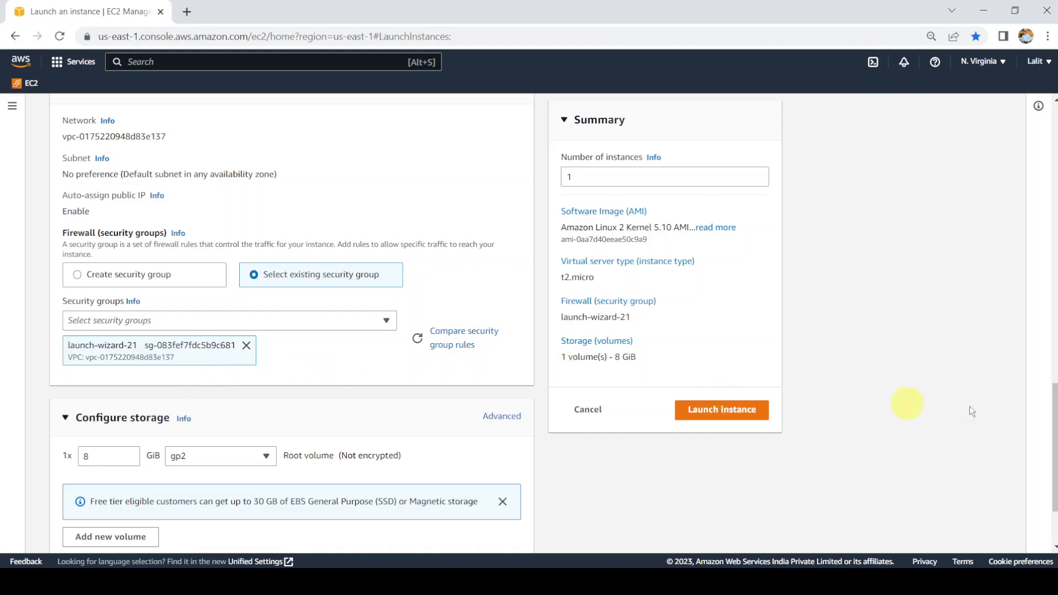
Review the storage settings and launch the instance
{"action": "left_click_drag", "start_coordinate": [1054, 416], "coordinate": [1053, 435]}
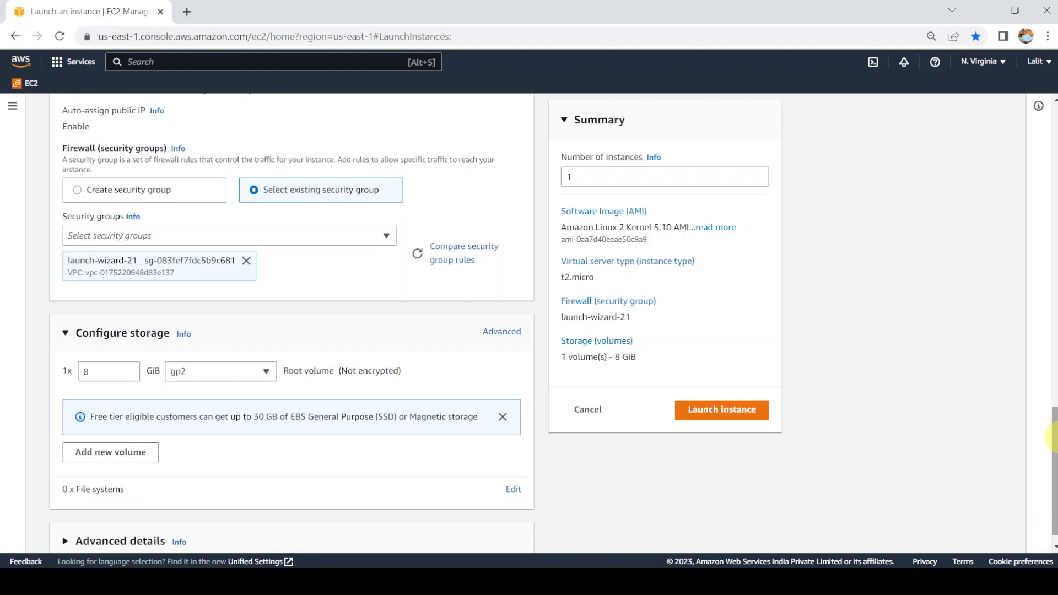
{"action": "left_click_drag", "start_coordinate": [1053, 438], "coordinate": [1054, 448]}
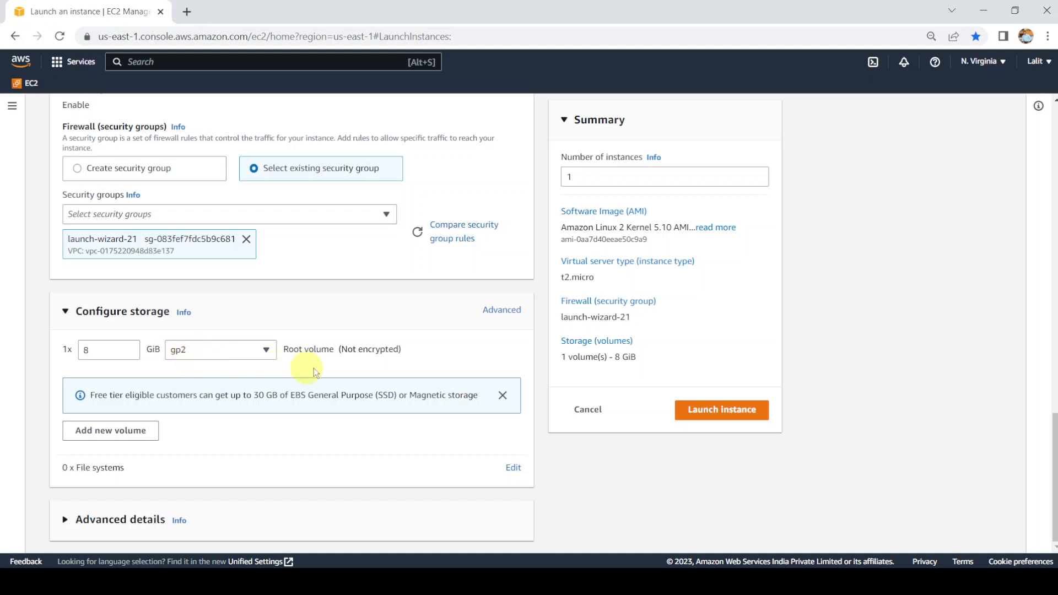
{"action": "left_click", "coordinate": [723, 418]}
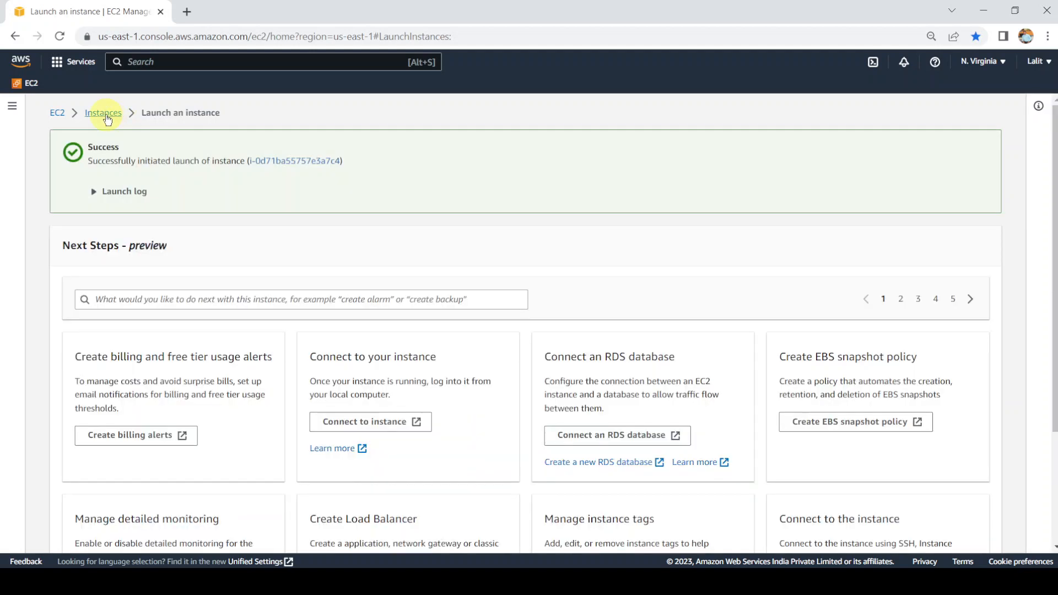
Open the instances list, filter it by Instance state = running, and refresh until the new instance is listed
{"action": "left_click", "coordinate": [106, 114]}
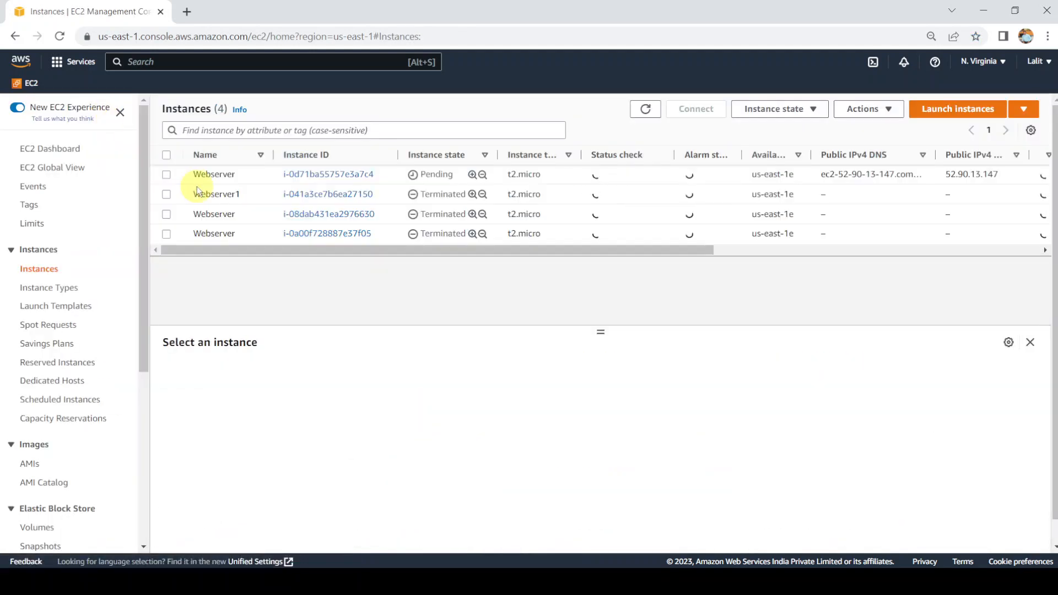
{"action": "left_click", "coordinate": [313, 124]}
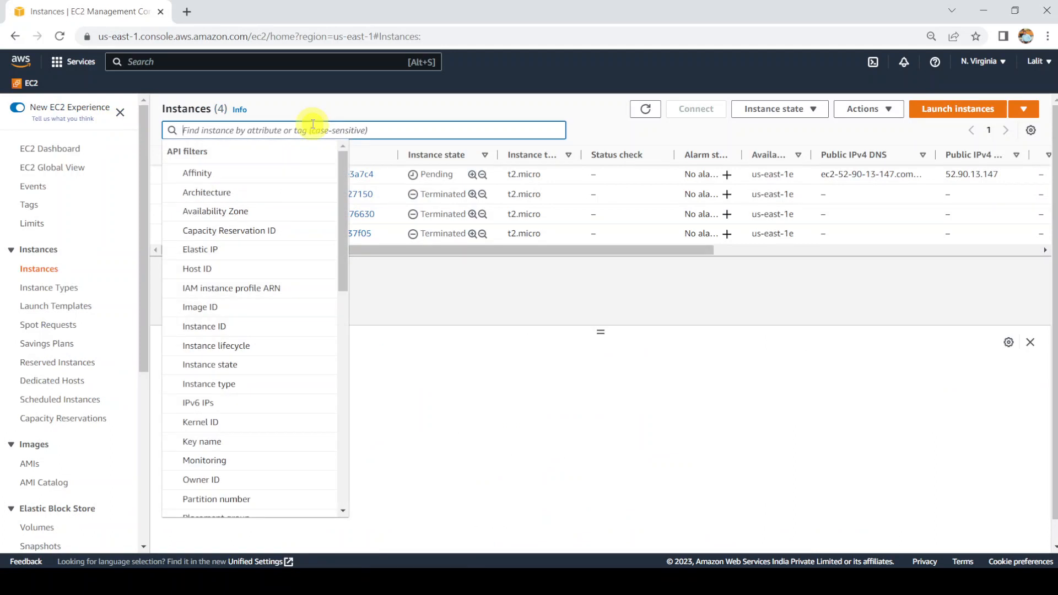
{"action": "type", "text": "running"}
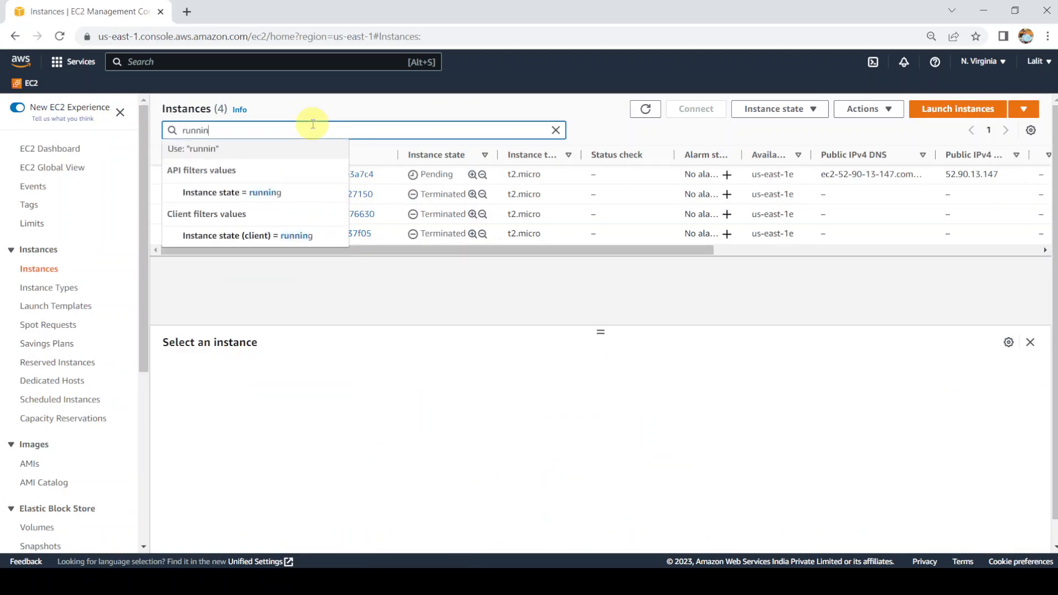
{"action": "left_click", "coordinate": [301, 193]}
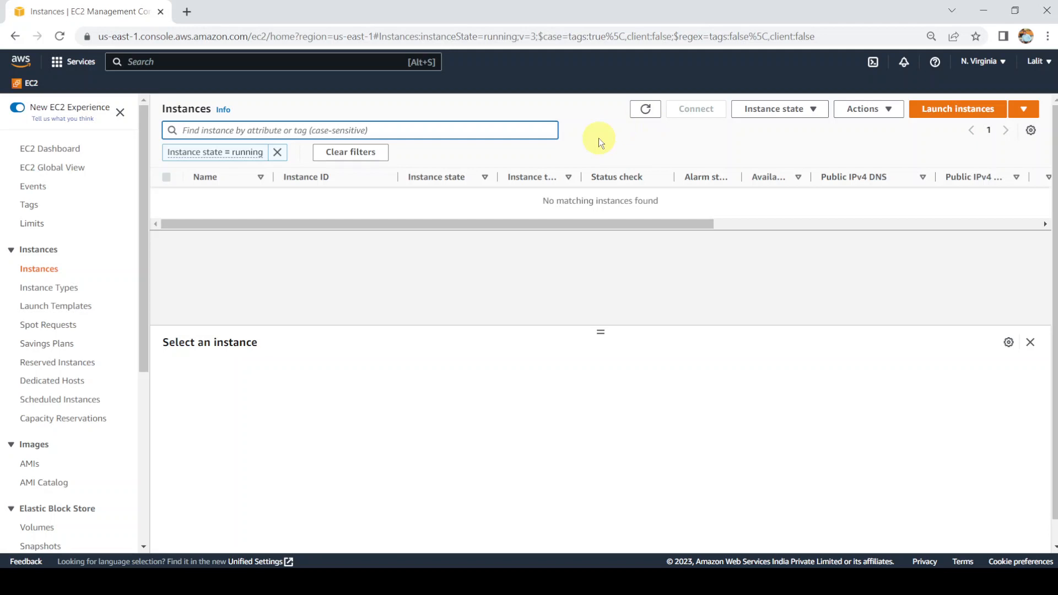
{"action": "left_click", "coordinate": [645, 113]}
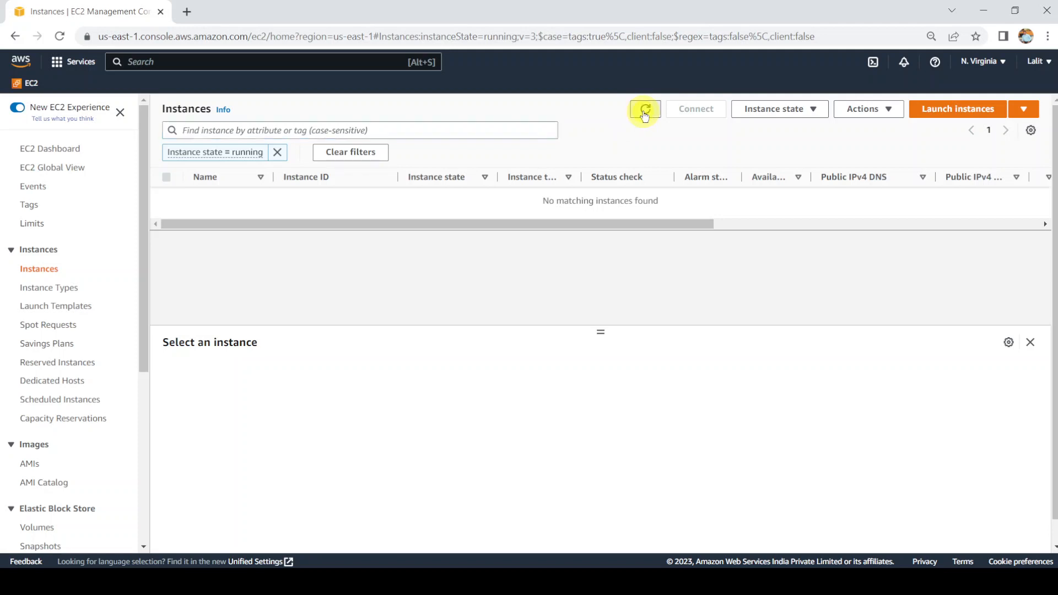
{"action": "left_click", "coordinate": [644, 114]}
{"action": "left_click", "coordinate": [645, 114]}
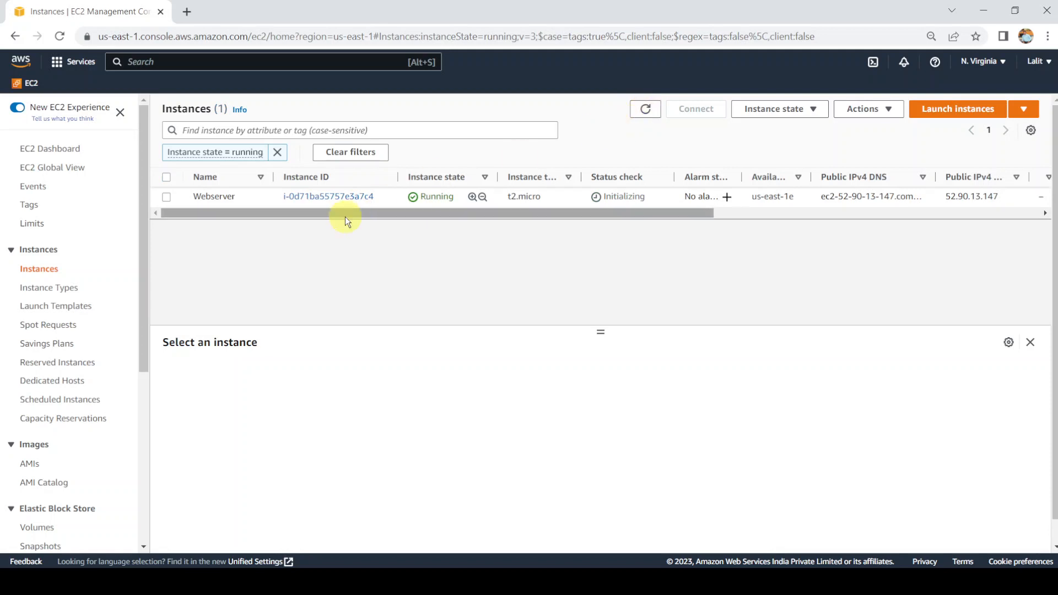
Select the Webserver instance and examine the port ranges and sources in its security group's inbound rules
{"action": "left_click", "coordinate": [167, 200]}
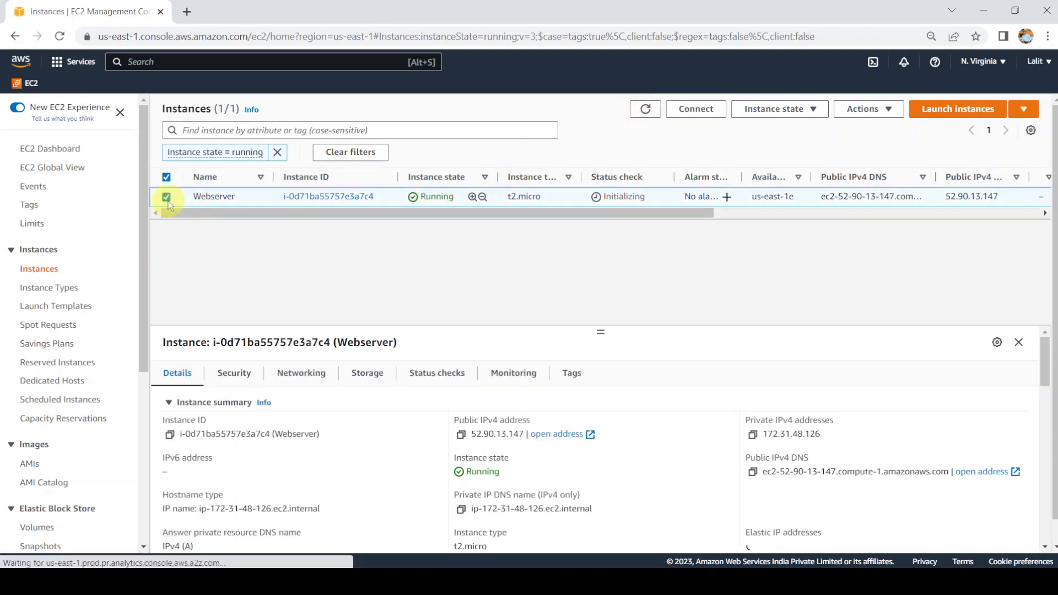
{"action": "left_click", "coordinate": [239, 375]}
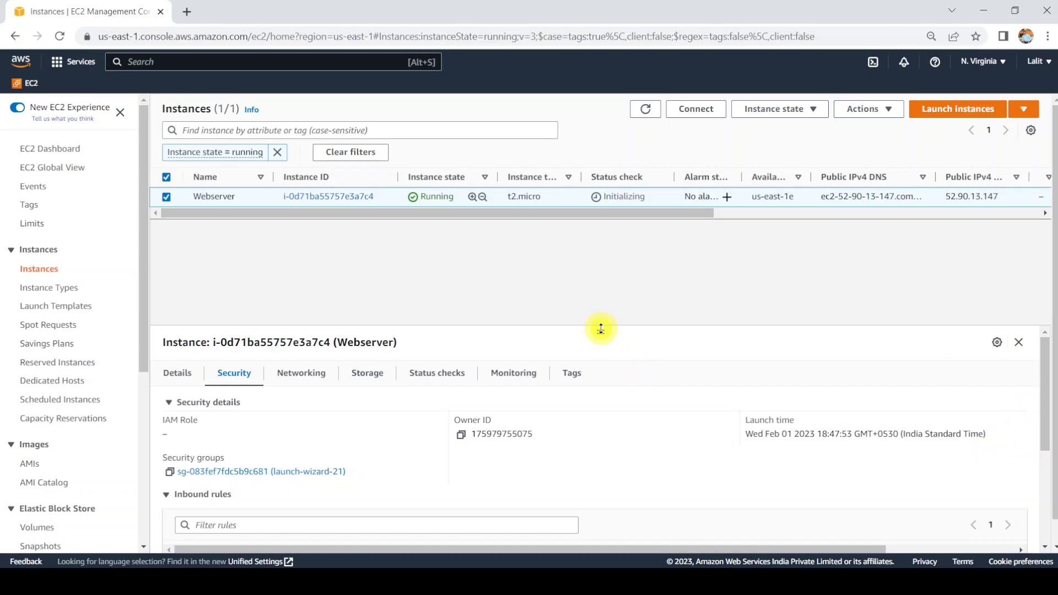
{"action": "left_click_drag", "start_coordinate": [601, 328], "coordinate": [601, 270]}
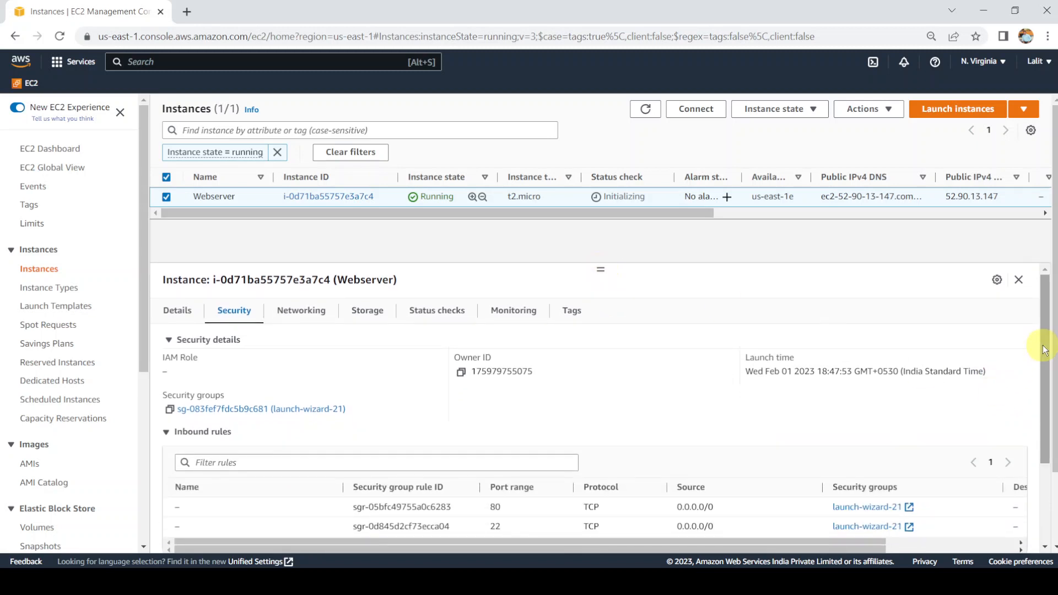
{"action": "left_click_drag", "start_coordinate": [1042, 349], "coordinate": [1044, 369]}
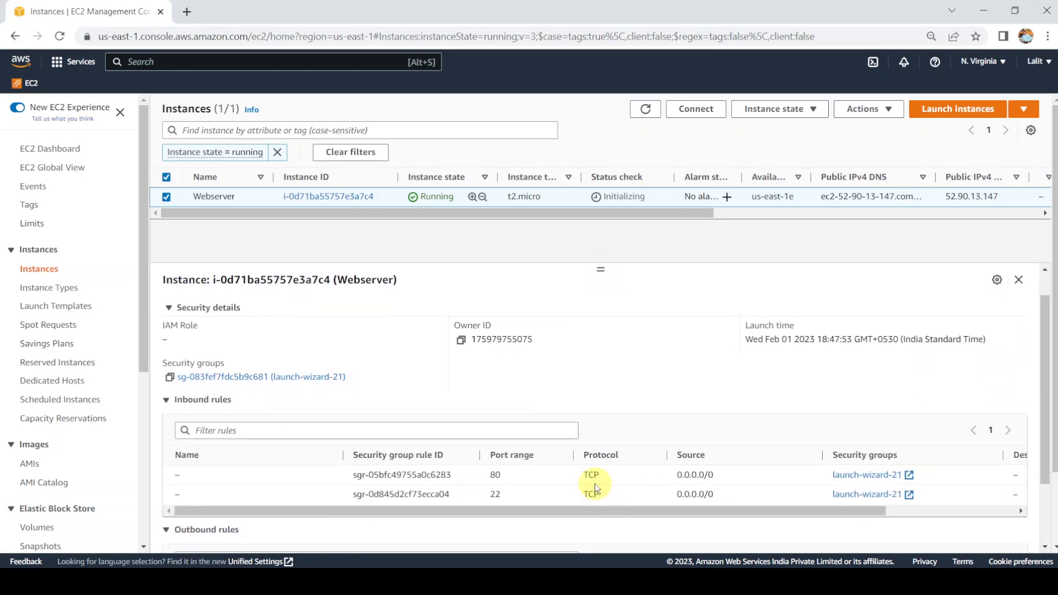
{"action": "left_click_drag", "start_coordinate": [511, 510], "coordinate": [512, 503]}
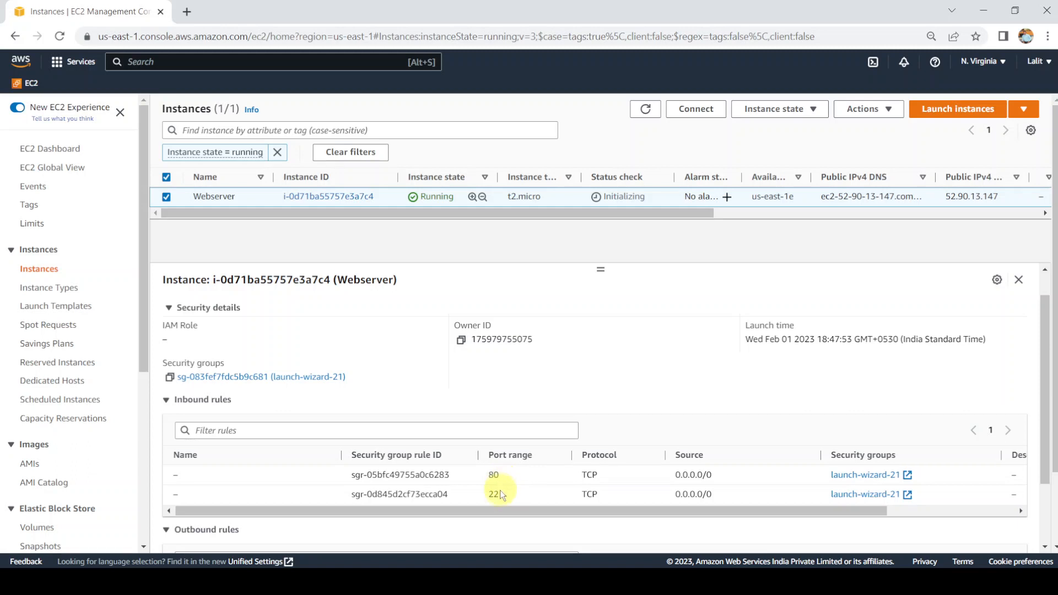
{"action": "left_click_drag", "start_coordinate": [502, 504], "coordinate": [673, 512]}
{"action": "left_click_drag", "start_coordinate": [519, 474], "coordinate": [556, 474]}
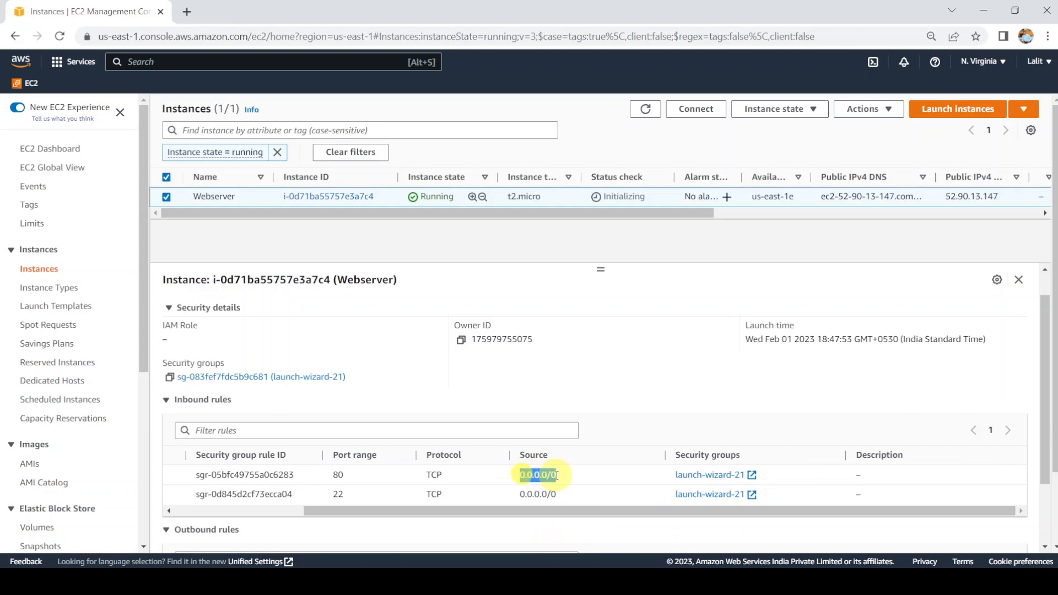
{"action": "left_click_drag", "start_coordinate": [491, 507], "coordinate": [412, 511]}
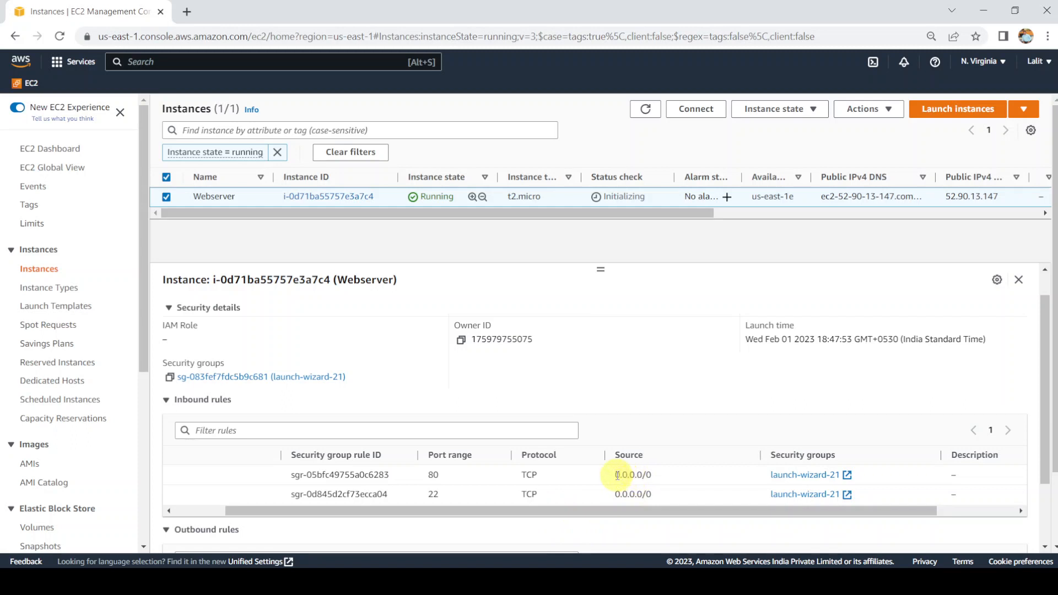
{"action": "left_click_drag", "start_coordinate": [610, 475], "coordinate": [651, 475]}
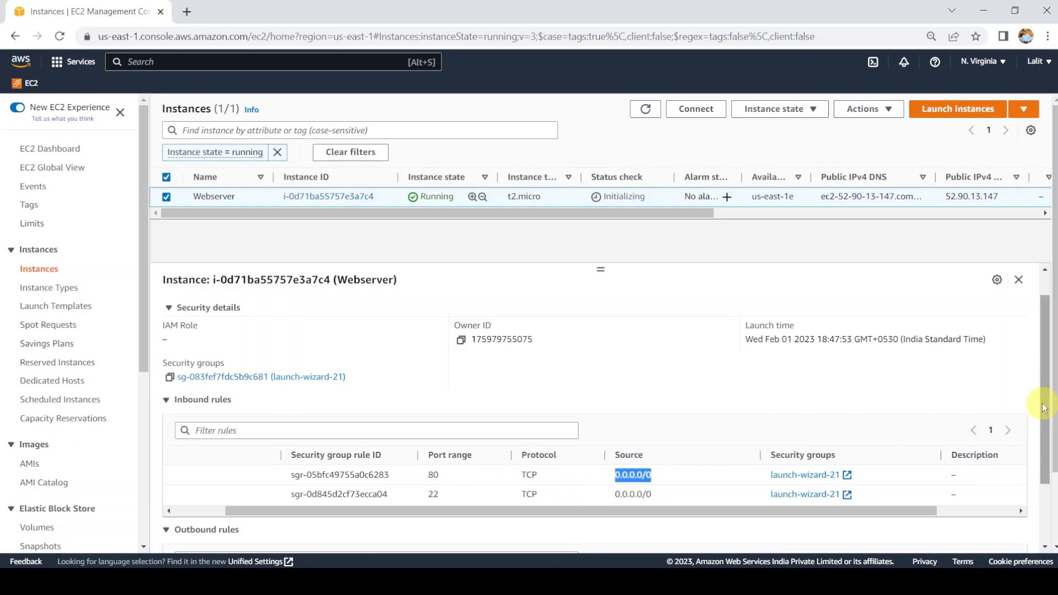
{"action": "left_click_drag", "start_coordinate": [1043, 406], "coordinate": [1045, 378]}
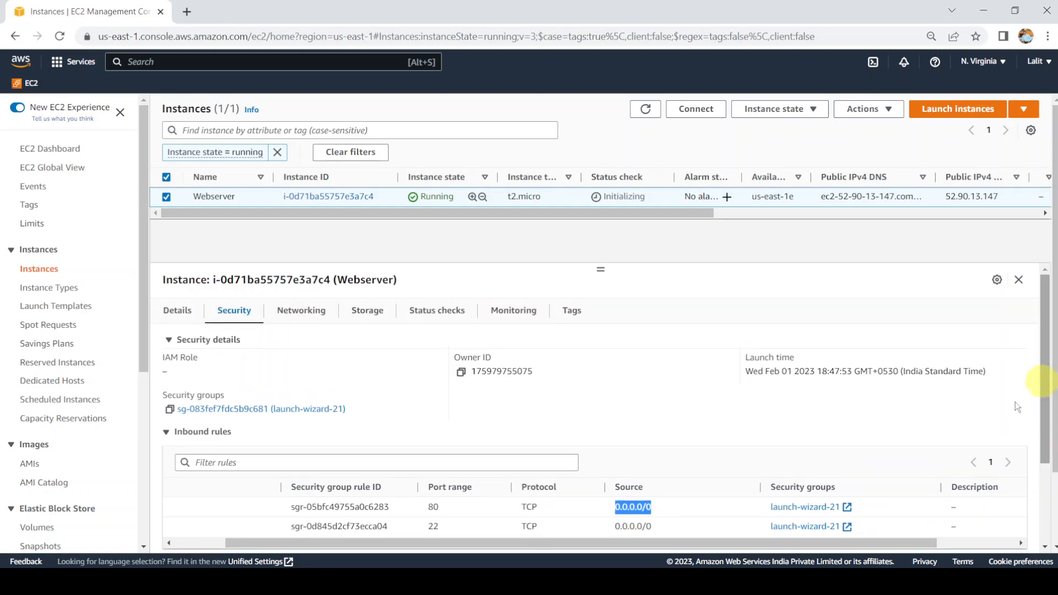
{"action": "left_click_drag", "start_coordinate": [508, 541], "coordinate": [374, 533]}
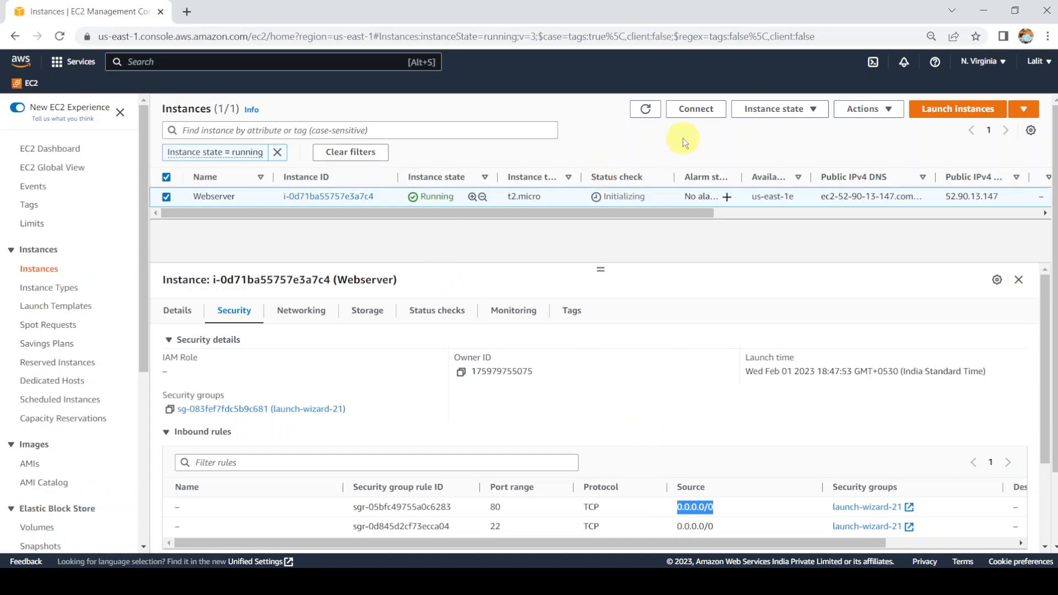
Connect to the Webserver instance from the Git Bash terminal with its example SSH command using ec2.pem, answering yes to the host authenticity question
{"action": "left_click", "coordinate": [703, 113]}
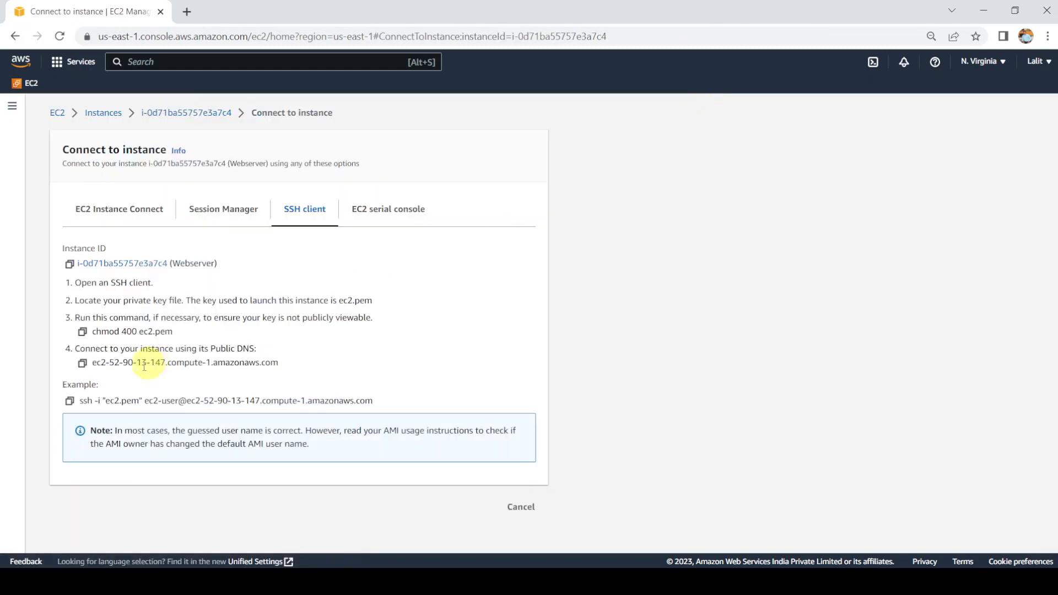
{"action": "left_click", "coordinate": [70, 401]}
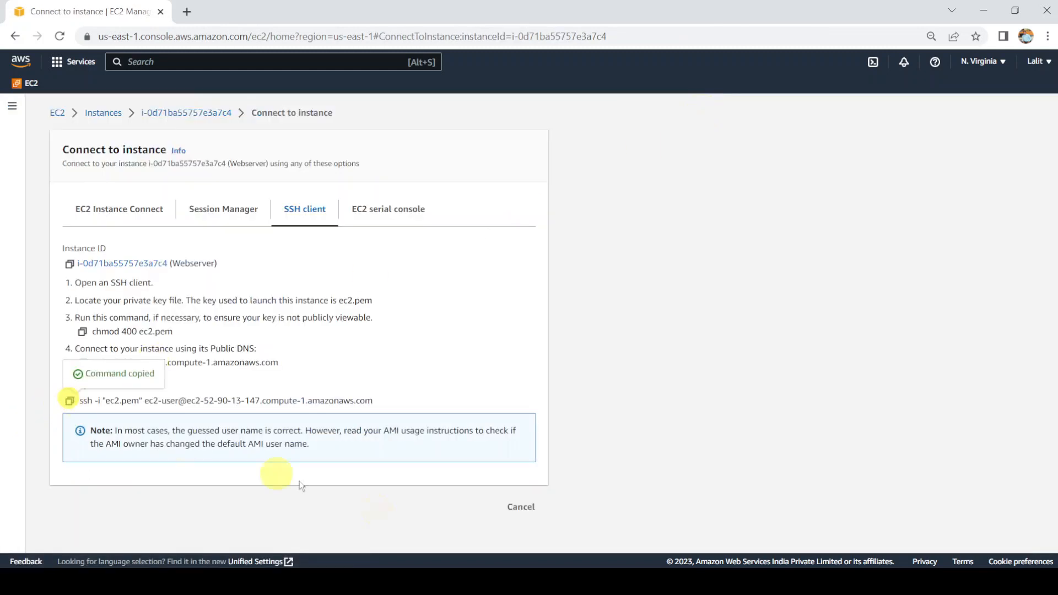
{"action": "mouse_move", "coordinate": [487, 567]}
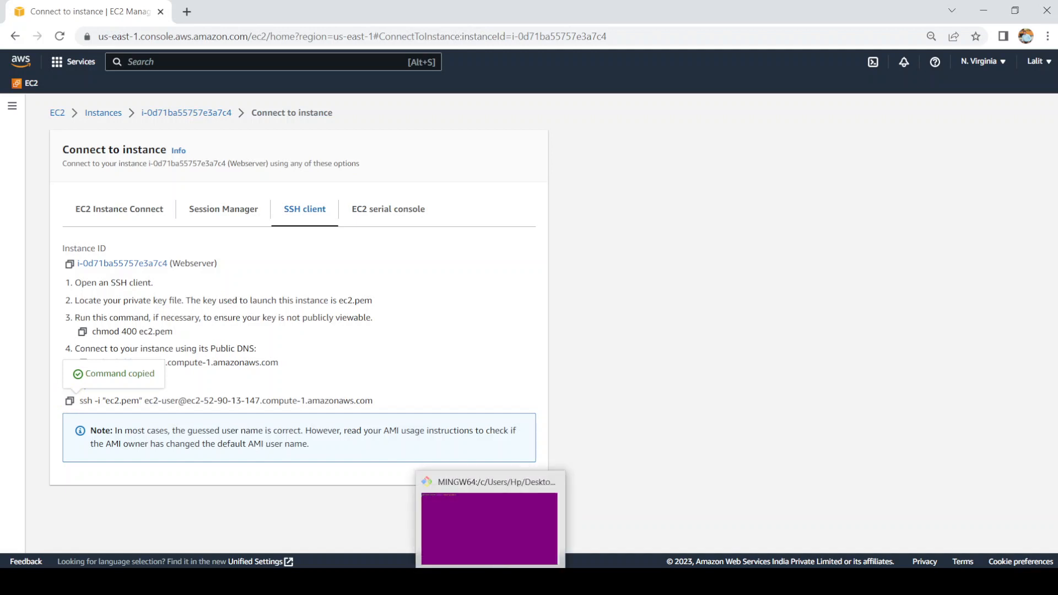
{"action": "left_click", "coordinate": [489, 536]}
{"action": "left_click", "coordinate": [257, 195]}
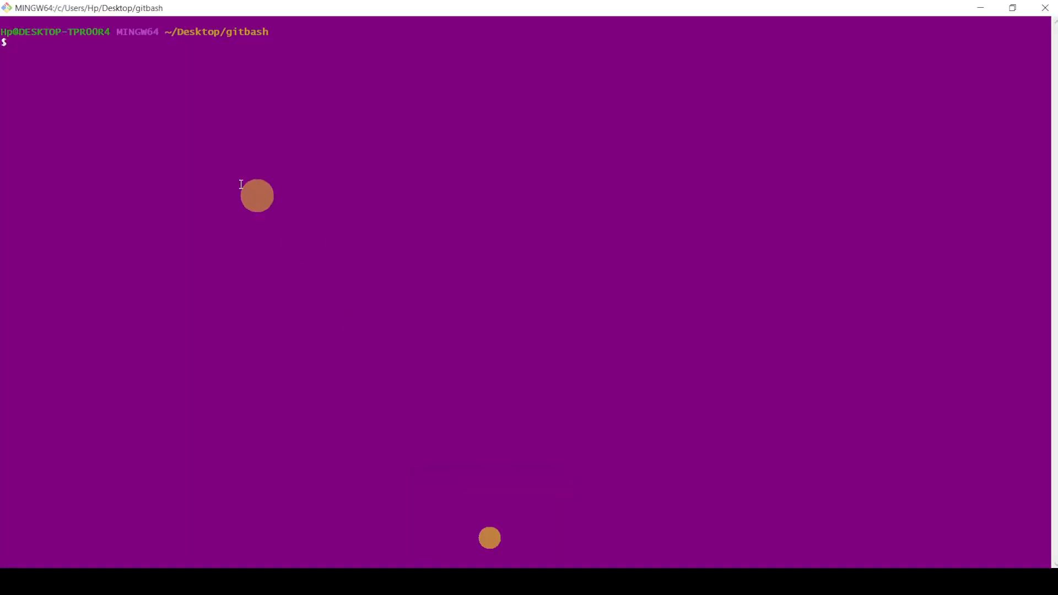
{"action": "right_click", "coordinate": [67, 52]}
{"action": "left_click", "coordinate": [103, 90]}
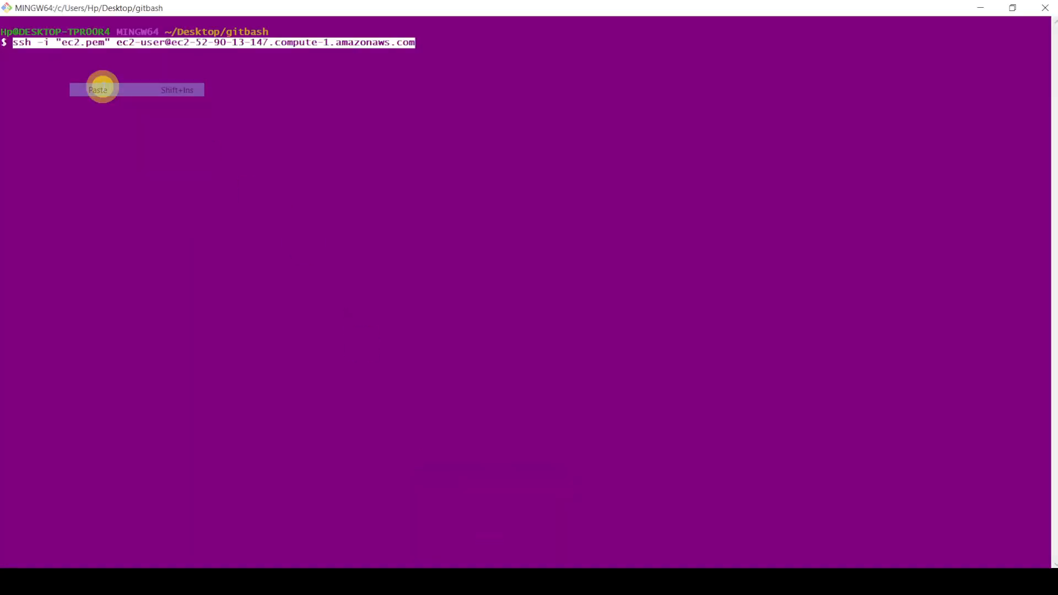
{"action": "key", "text": "Return"}
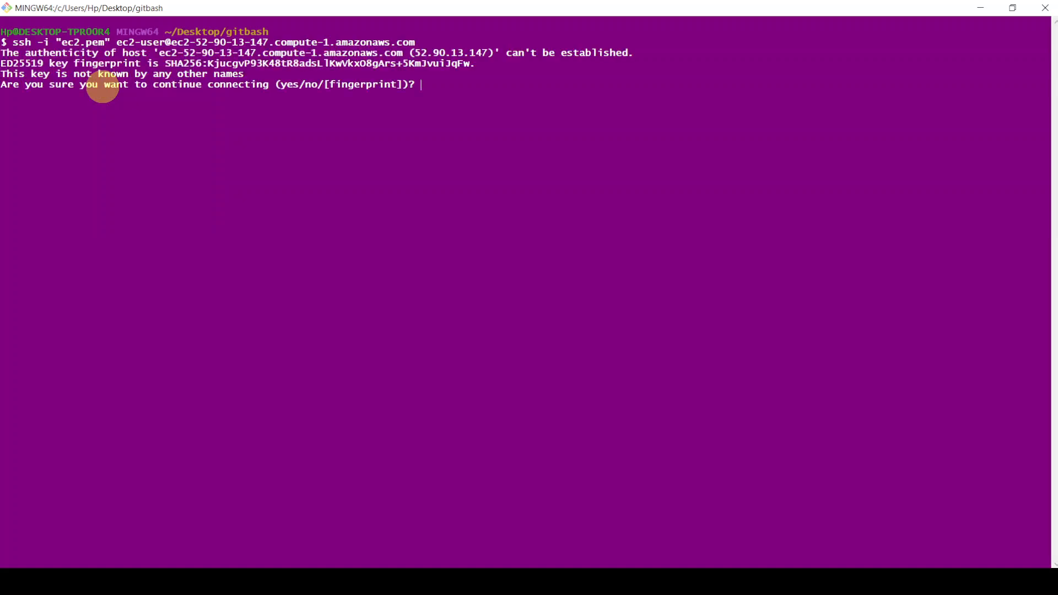
{"action": "type", "text": "yes"}
{"action": "key", "text": "Return"}
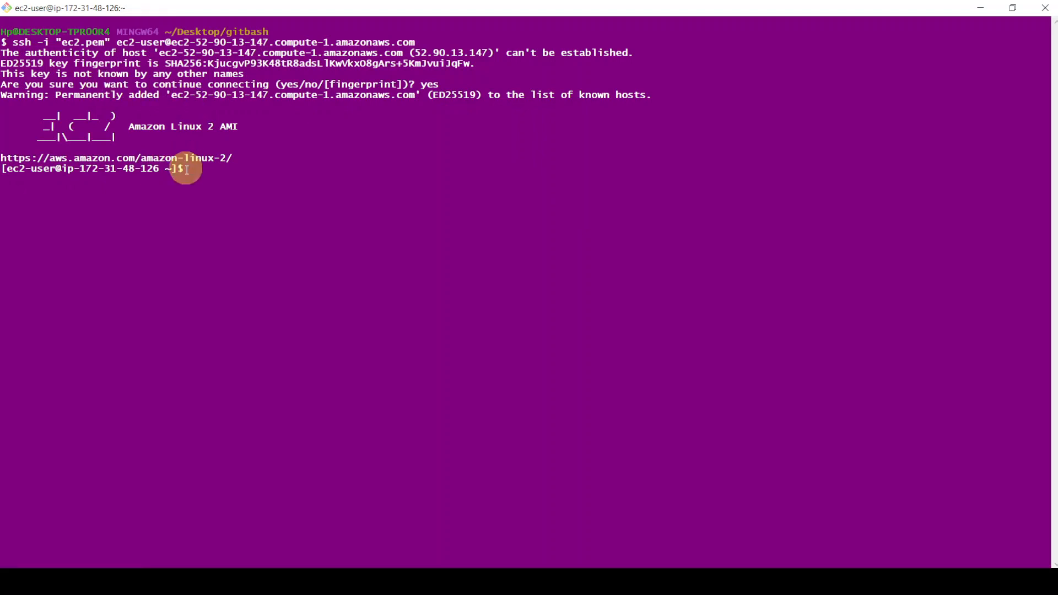
Switch to the root user on the instance with the command sudo su -
{"action": "type", "text": "sudo su"}
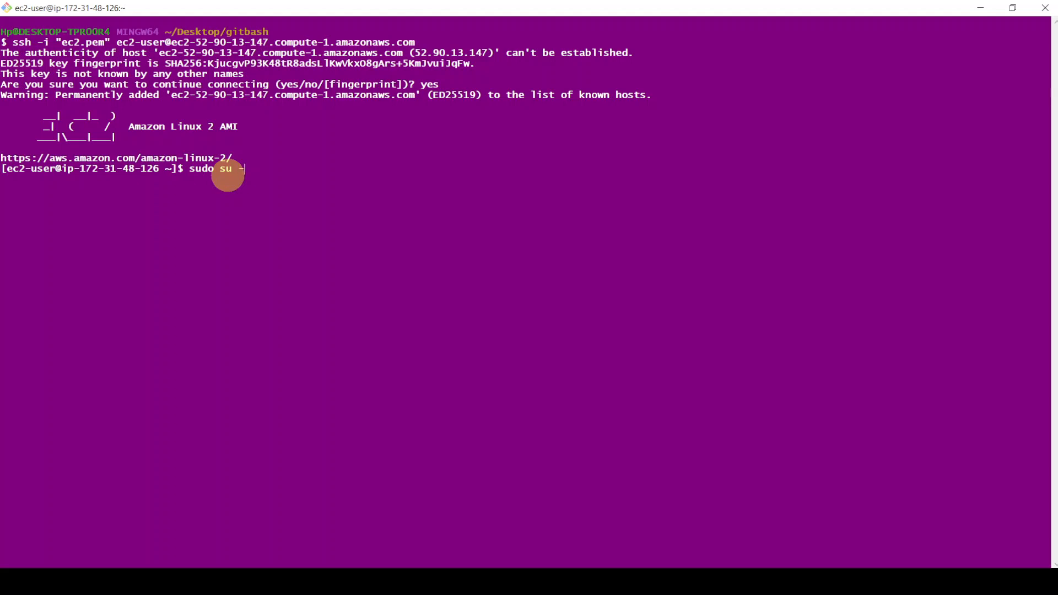
{"action": "type", "text": " -"}
{"action": "key", "text": "Return"}
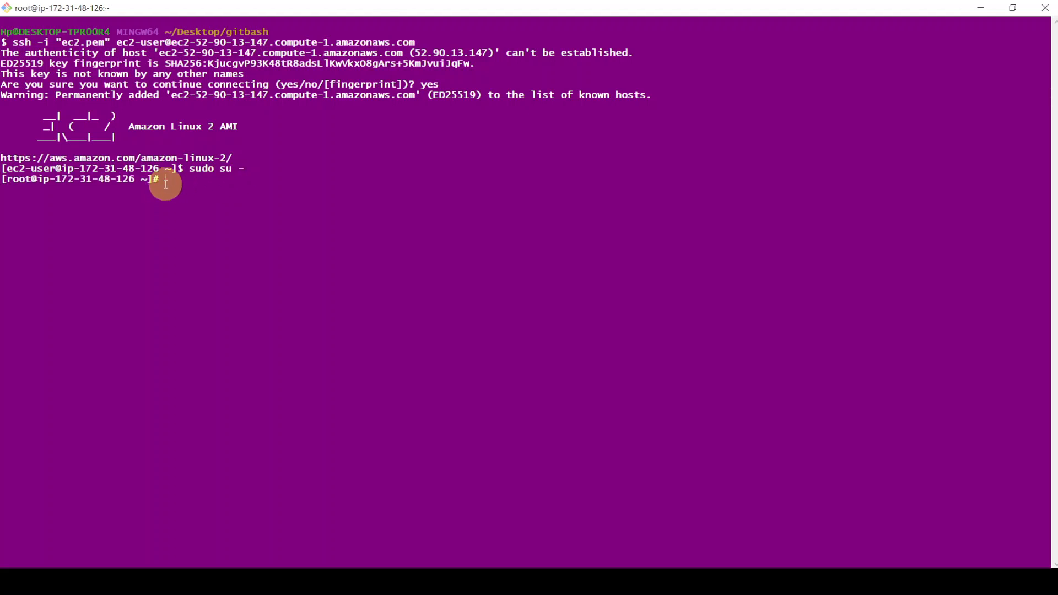
{"action": "left_click_drag", "start_coordinate": [153, 179], "coordinate": [155, 178]}
{"action": "left_click", "coordinate": [169, 183]}
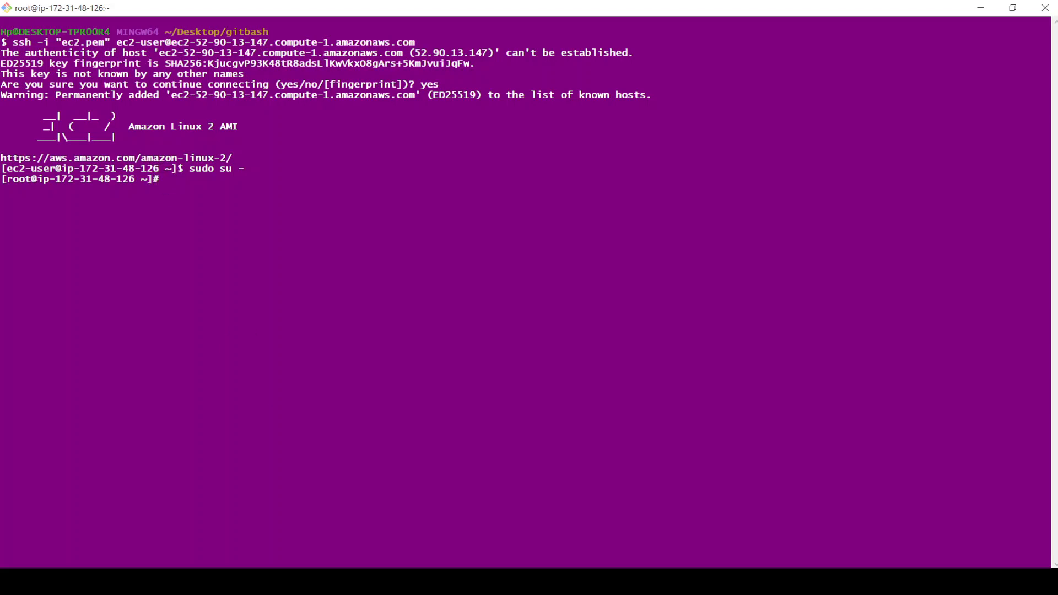
Copy yum install -y httpd from the Notepad notes and run it in the terminal to install the Apache web server
{"action": "key", "text": "alt+Tab"}
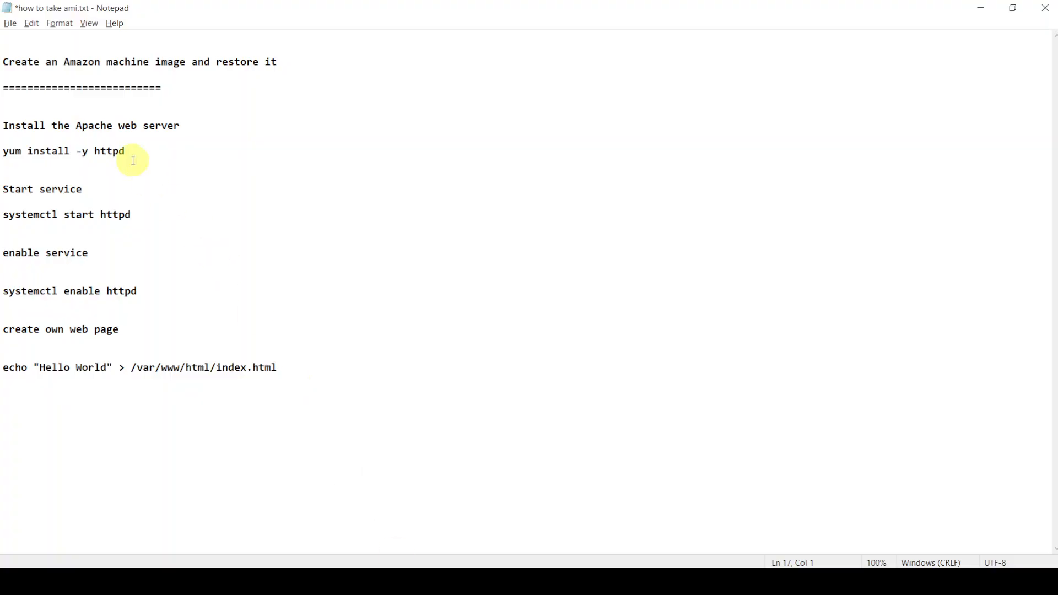
{"action": "left_click_drag", "start_coordinate": [133, 154], "coordinate": [4, 152]}
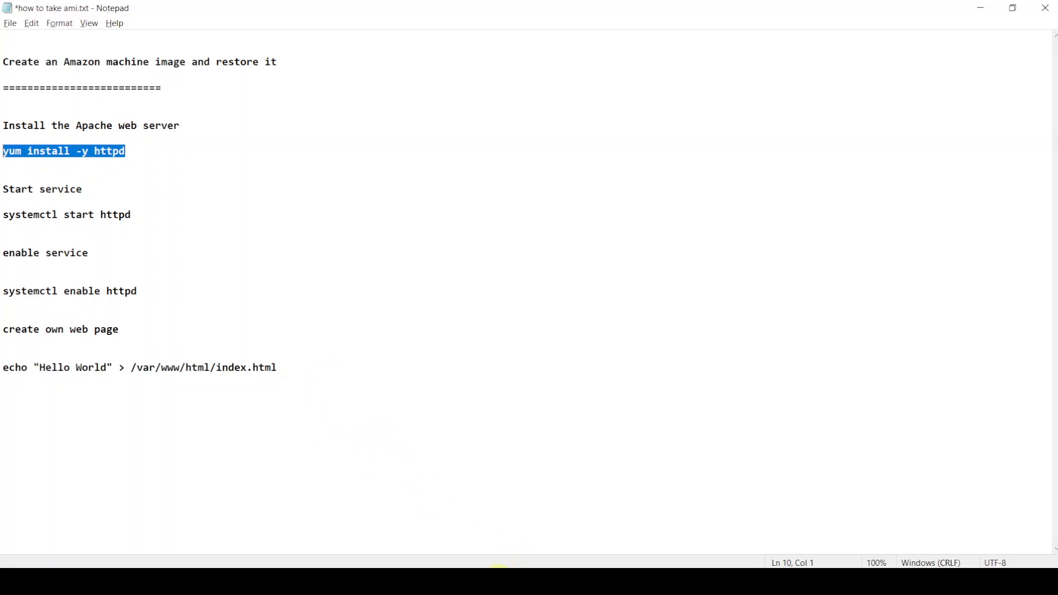
{"action": "left_click", "coordinate": [499, 580]}
{"action": "right_click", "coordinate": [247, 196]}
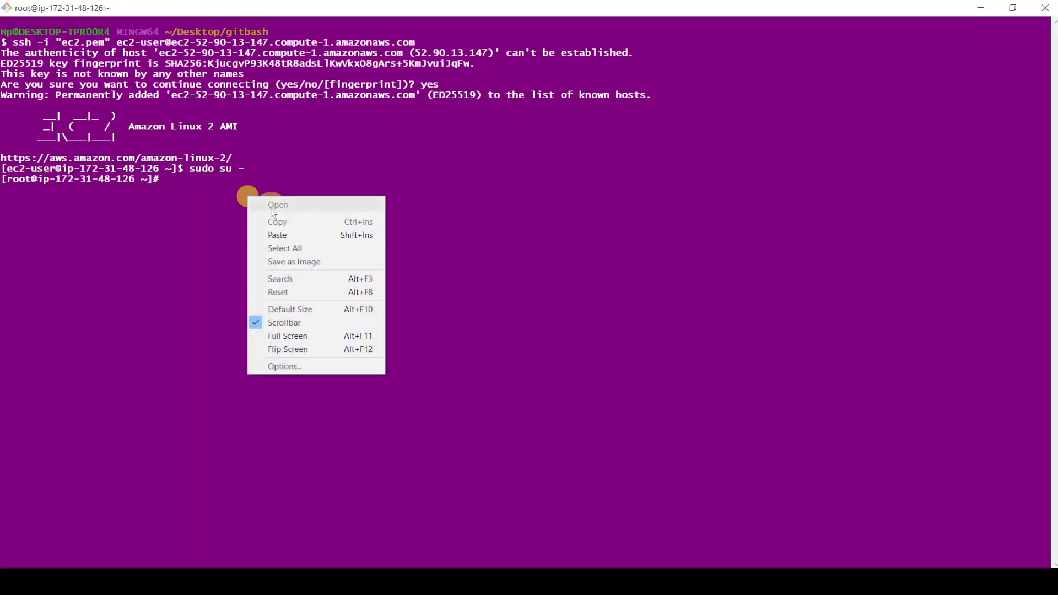
{"action": "left_click", "coordinate": [285, 235]}
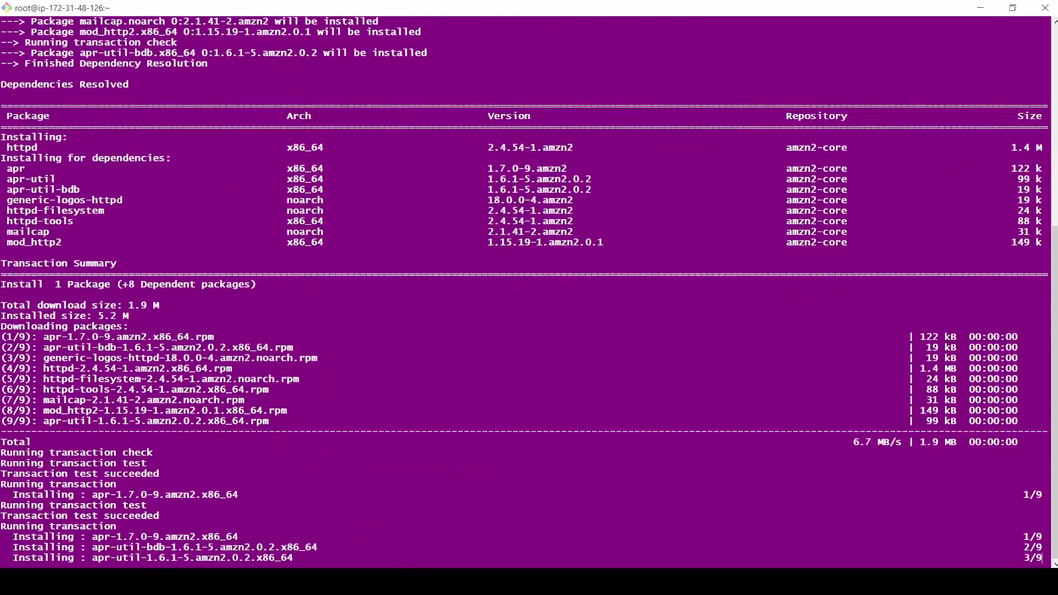
Copy systemctl start httpd from the Notepad notes and run it in the terminal to start the Apache service
{"action": "left_click", "coordinate": [405, 581]}
{"action": "left_click_drag", "start_coordinate": [162, 212], "coordinate": [3, 206]}
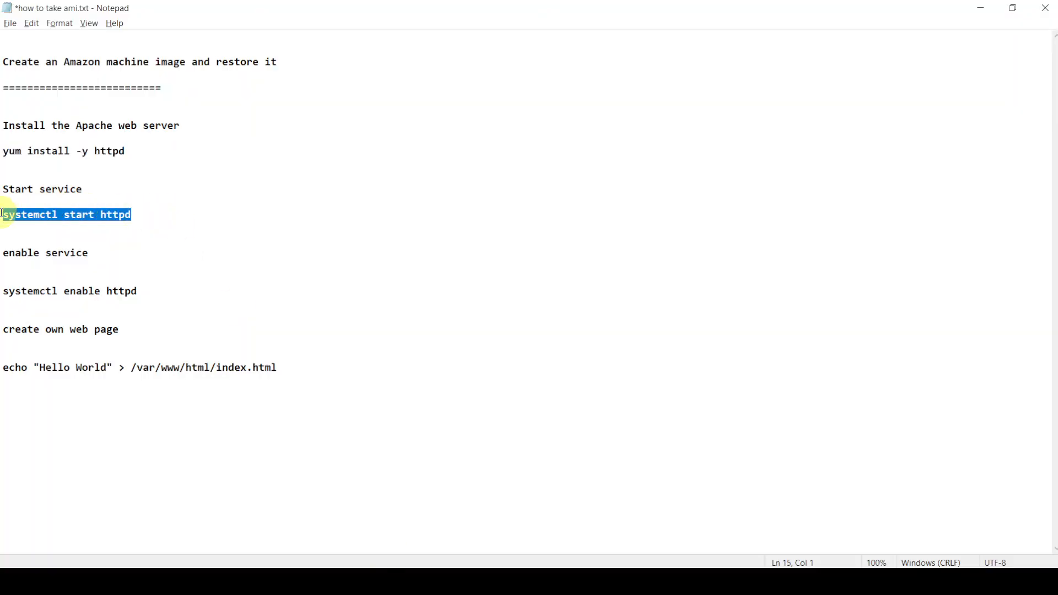
{"action": "key", "text": "alt+Tab"}
{"action": "right_click", "coordinate": [276, 250]}
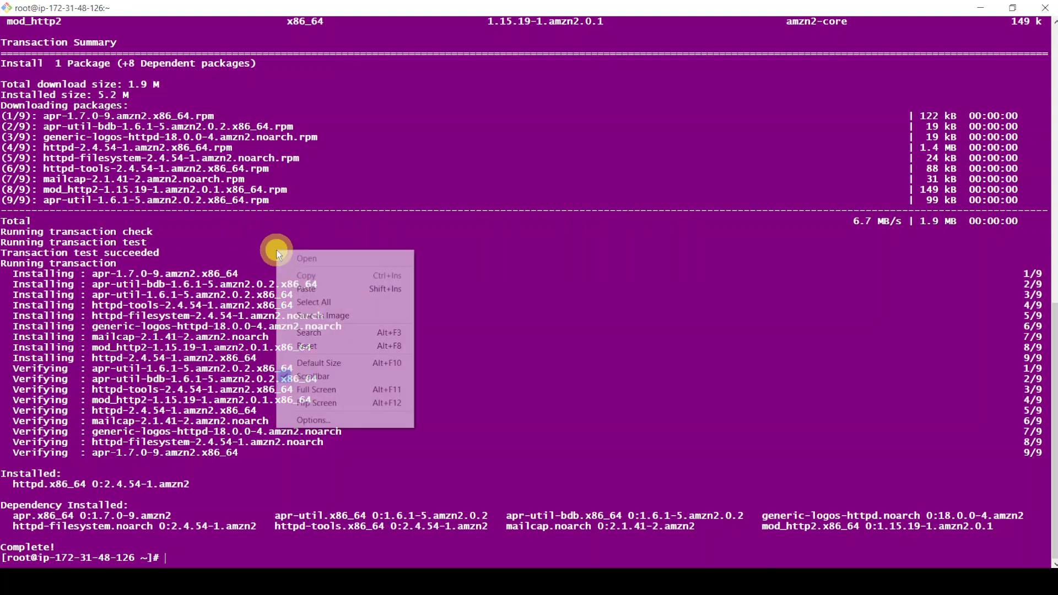
{"action": "left_click", "coordinate": [329, 290]}
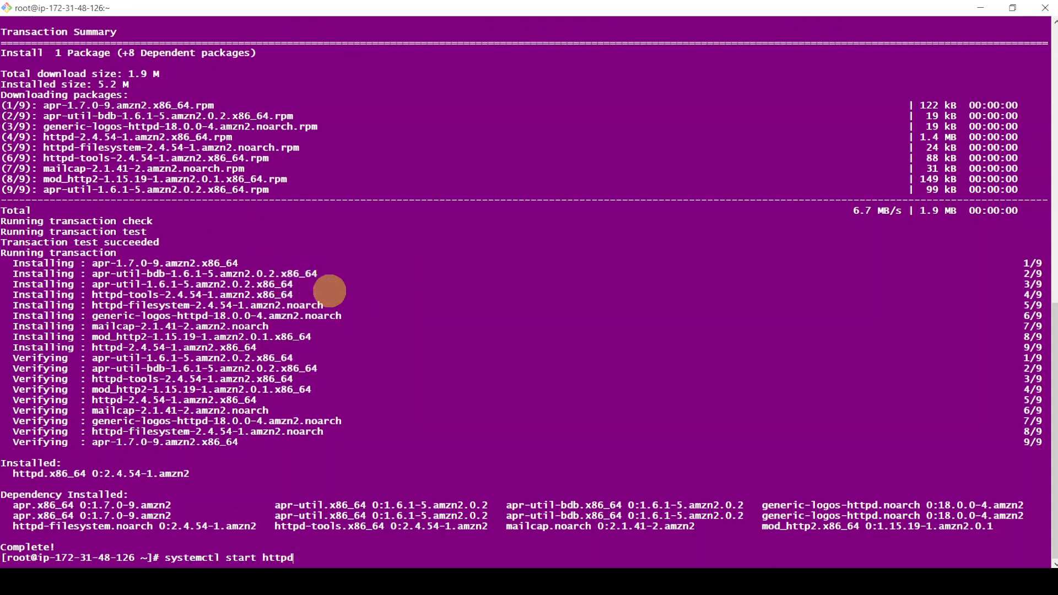
Copy systemctl enable httpd from the Notepad notes and run it in the terminal to enable the Apache service
{"action": "key", "text": "alt+Tab"}
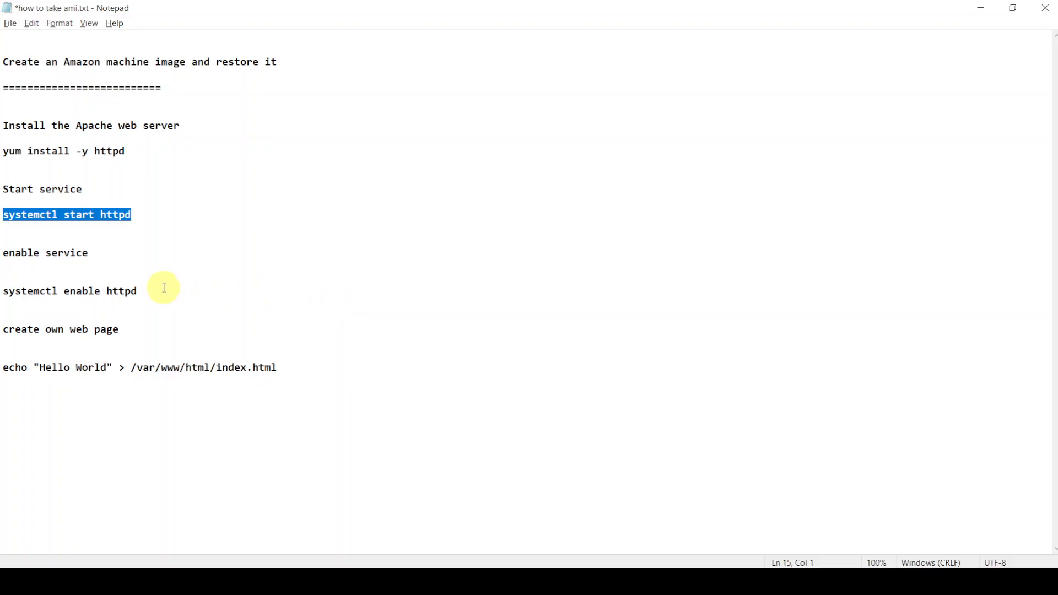
{"action": "left_click_drag", "start_coordinate": [164, 288], "coordinate": [2, 288]}
{"action": "key", "text": "ctrl+c"}
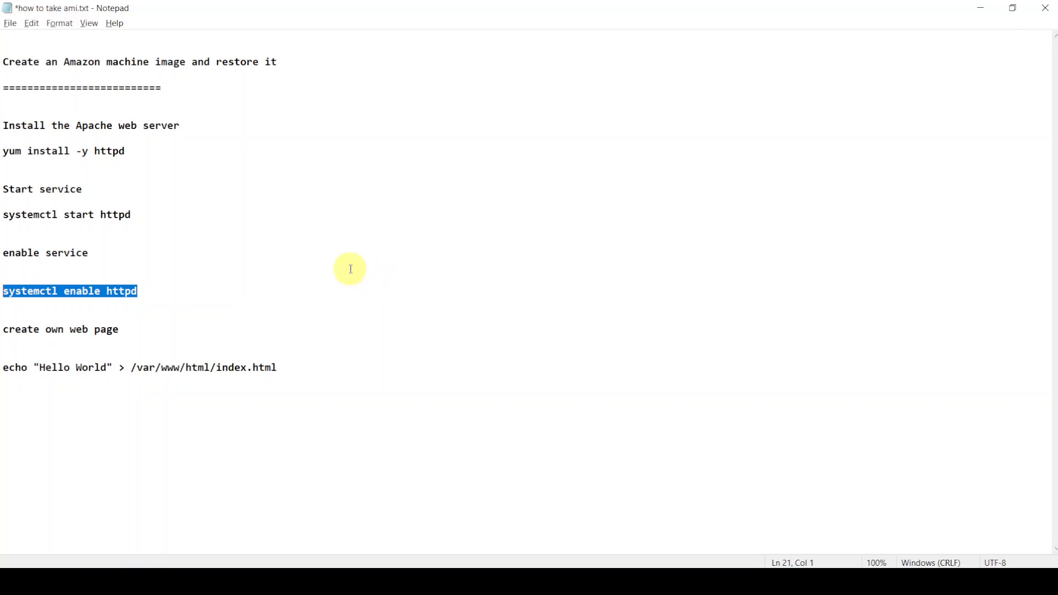
{"action": "key", "text": "alt+Tab"}
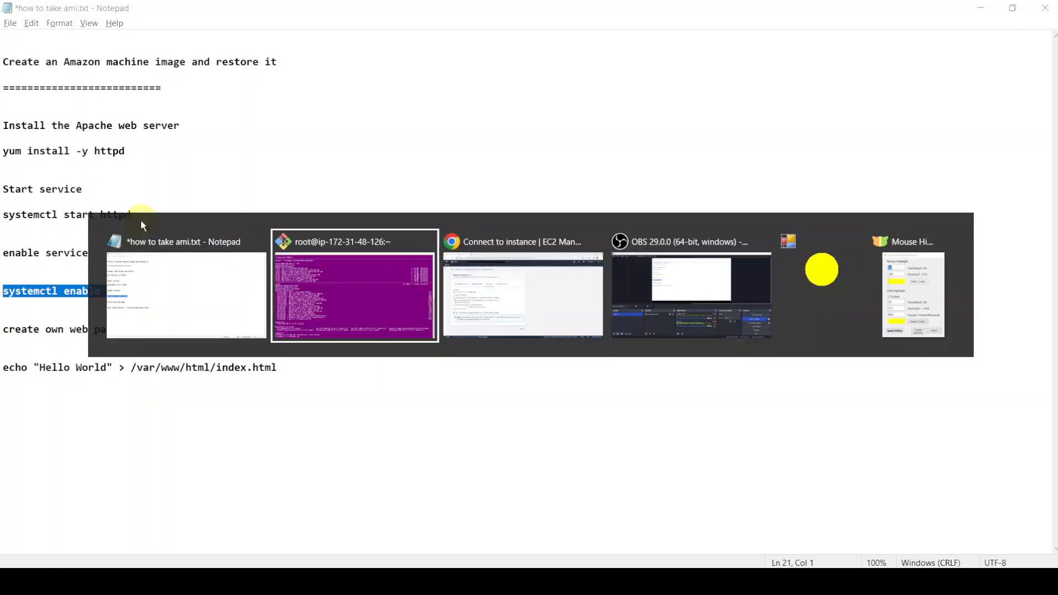
{"action": "right_click", "coordinate": [434, 408]}
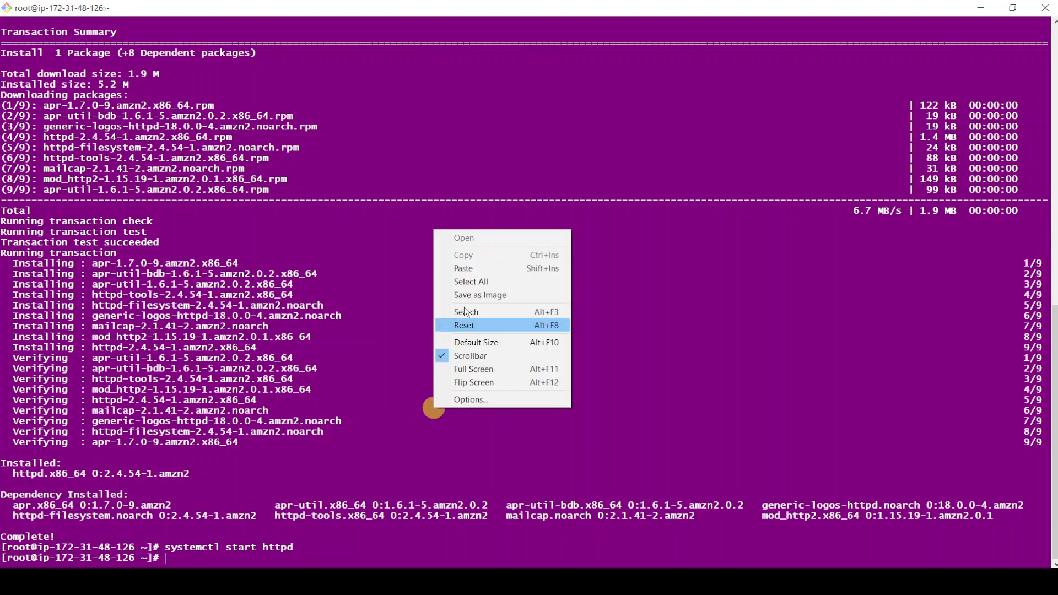
{"action": "left_click", "coordinate": [474, 269]}
{"action": "key", "text": "Return"}
Create the web page by copying echo "Hello World" > /var/www/html/index.html from the Notepad notes and running it in the terminal
{"action": "key", "text": "alt+Tab"}
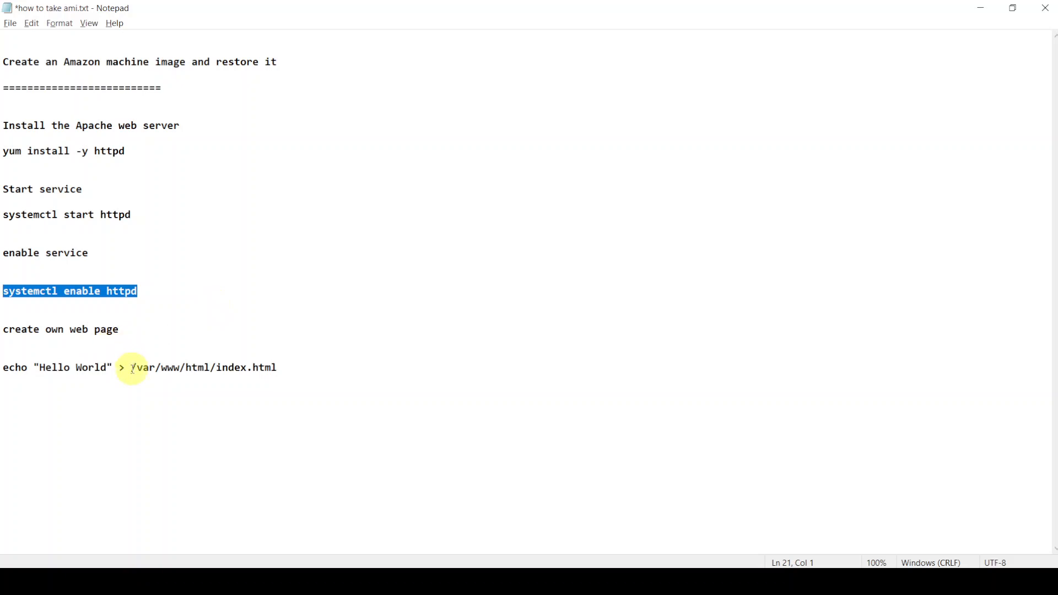
{"action": "left_click_drag", "start_coordinate": [132, 368], "coordinate": [3, 367]}
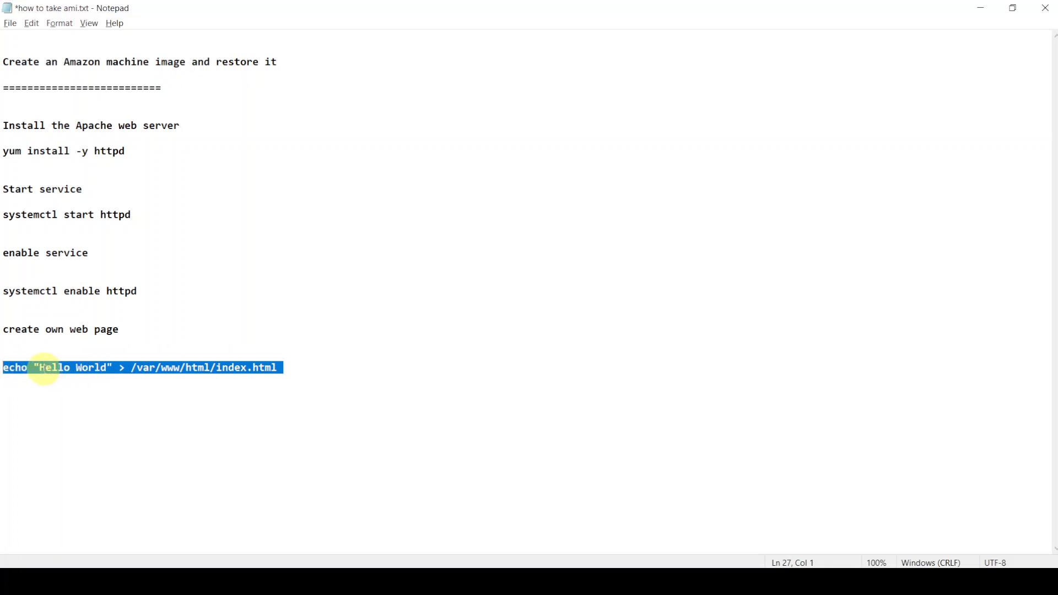
{"action": "left_click_drag", "start_coordinate": [40, 368], "coordinate": [102, 367]}
{"action": "left_click", "coordinate": [108, 366]}
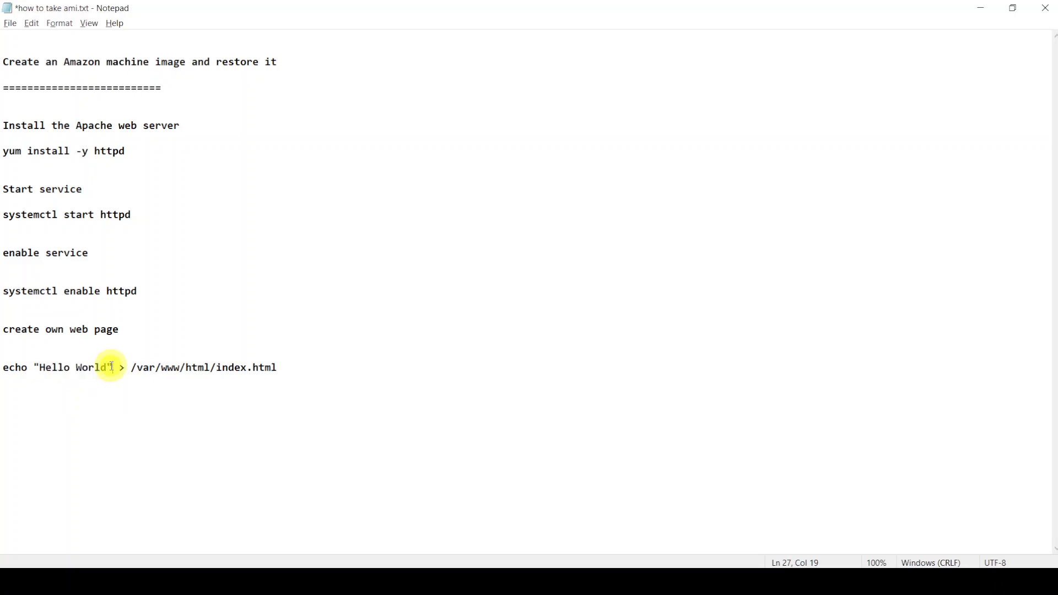
{"action": "left_click_drag", "start_coordinate": [345, 366], "coordinate": [3, 367]}
{"action": "key", "text": "ctrl+c"}
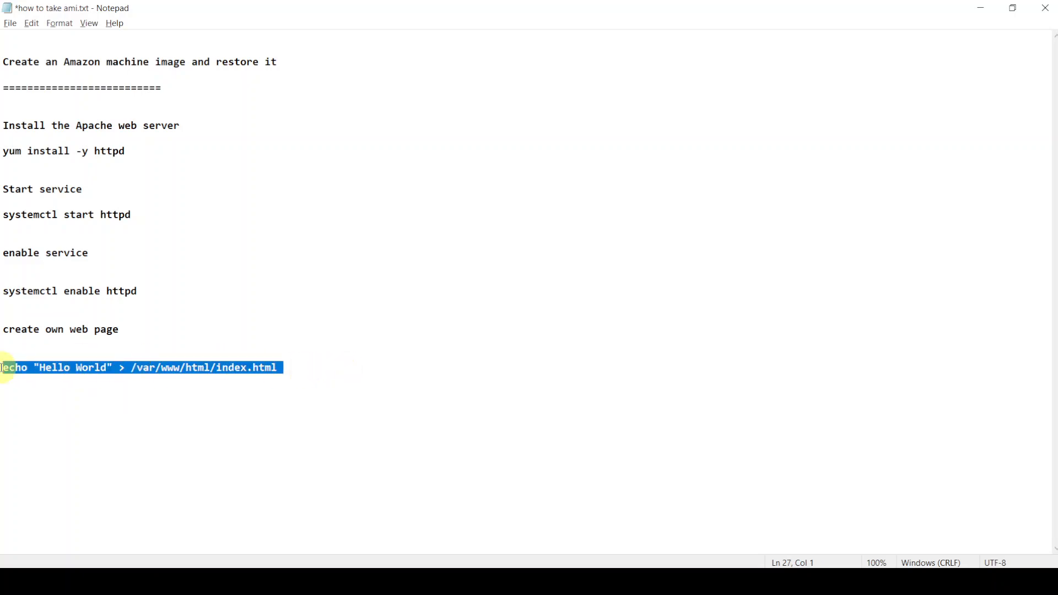
{"action": "key", "text": "alt+Tab"}
{"action": "right_click", "coordinate": [267, 418]}
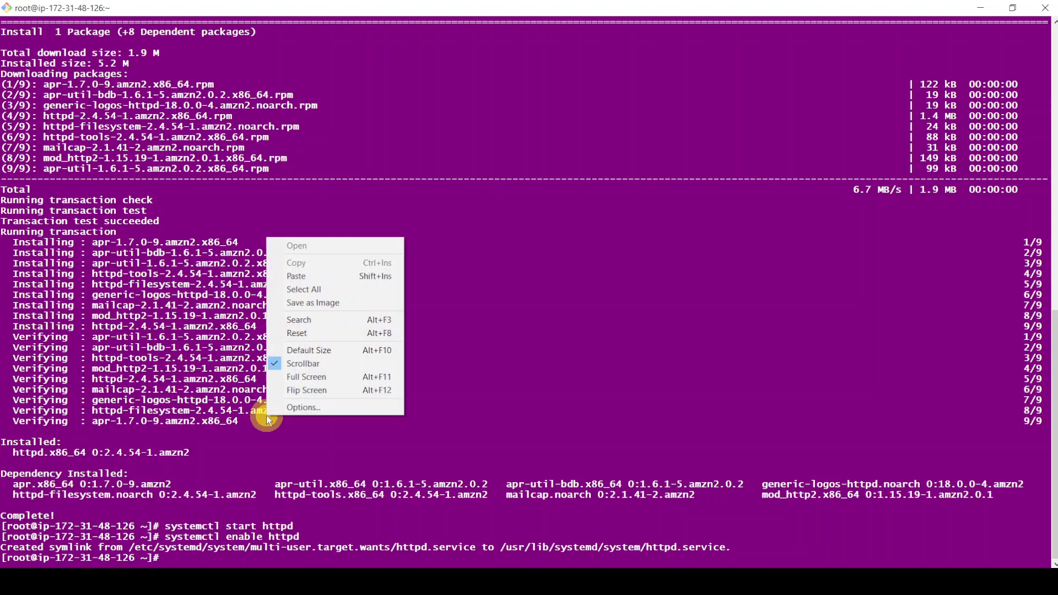
{"action": "left_click", "coordinate": [334, 276]}
{"action": "key", "text": "Return"}
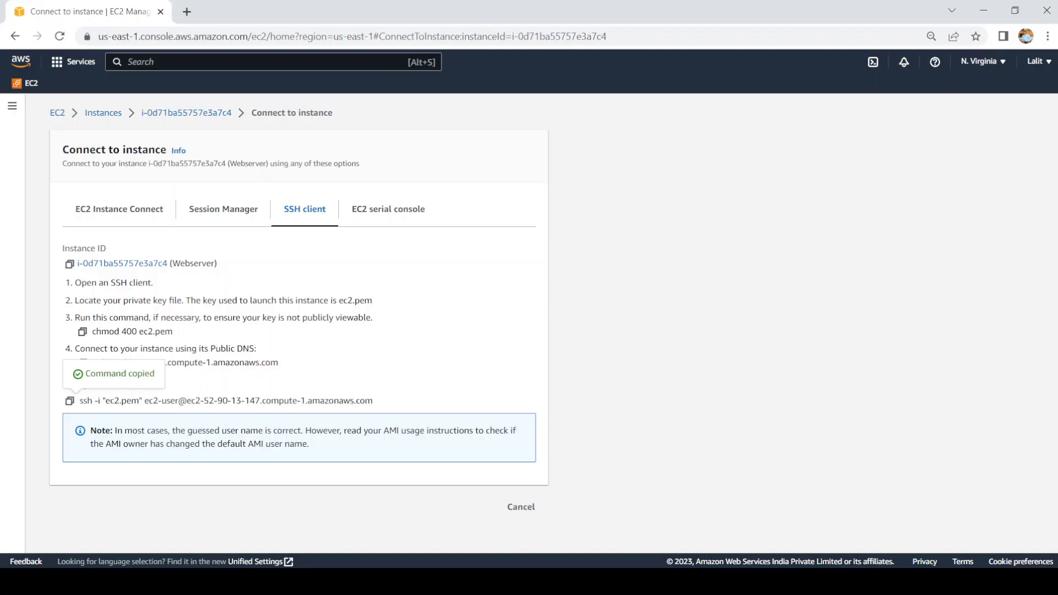
Check the web page at the Webserver instance's public IPv4 address 52.90.13.147 in a new browser tab, and return to the EC2 instances list
{"action": "left_click", "coordinate": [98, 119]}
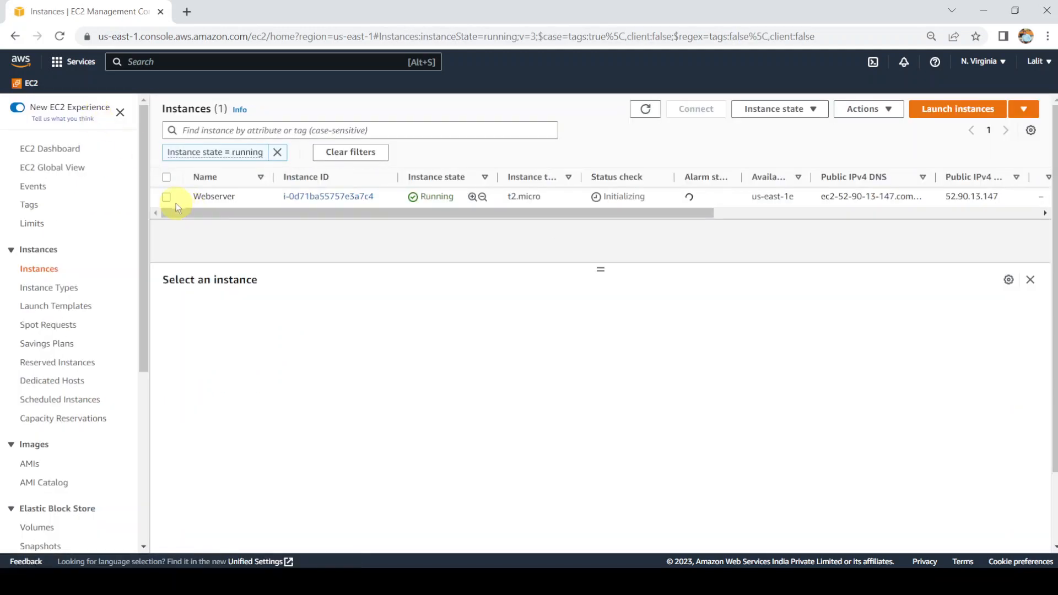
{"action": "left_click", "coordinate": [168, 196]}
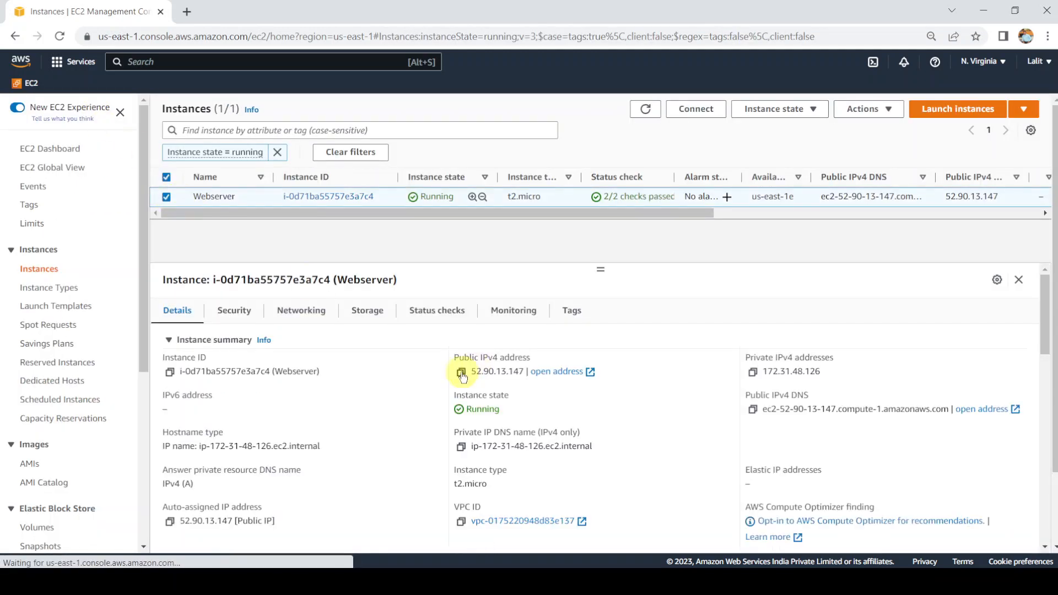
{"action": "left_click", "coordinate": [187, 11]}
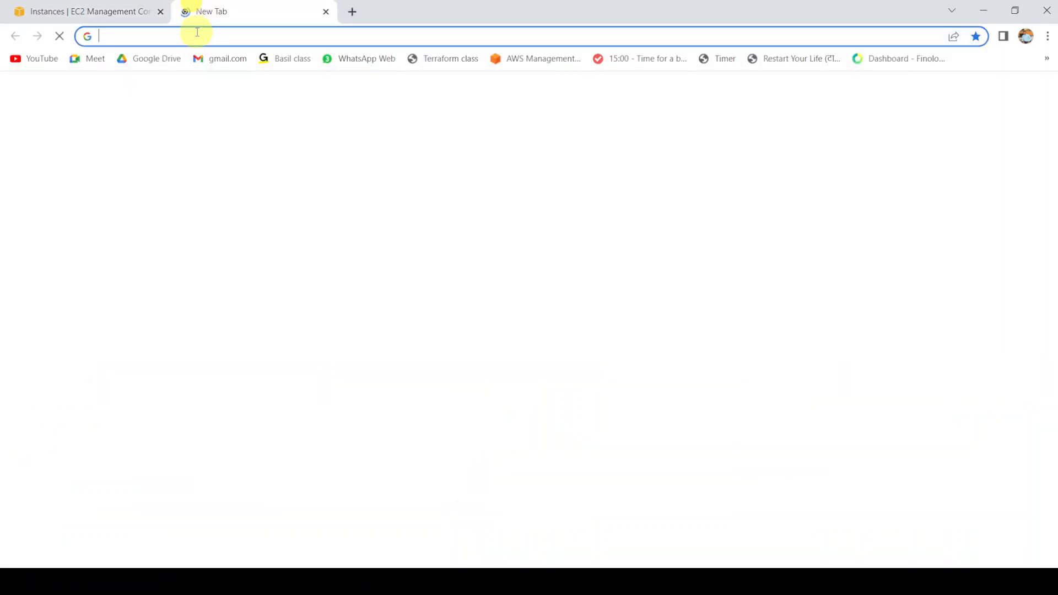
{"action": "key", "text": "ctrl+v"}
{"action": "left_click", "coordinate": [59, 11]}
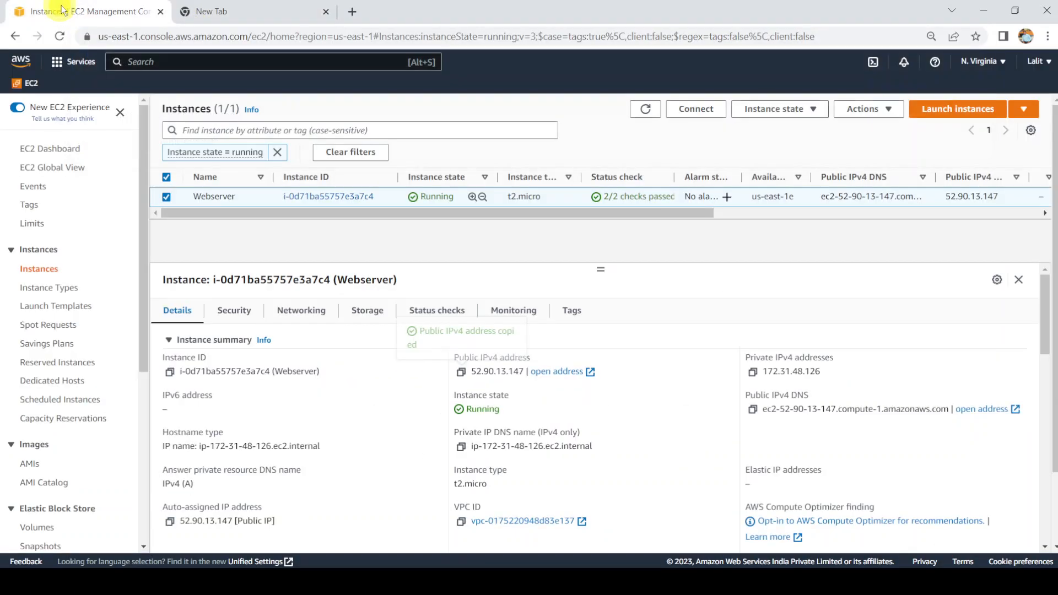
{"action": "left_click", "coordinate": [461, 372]}
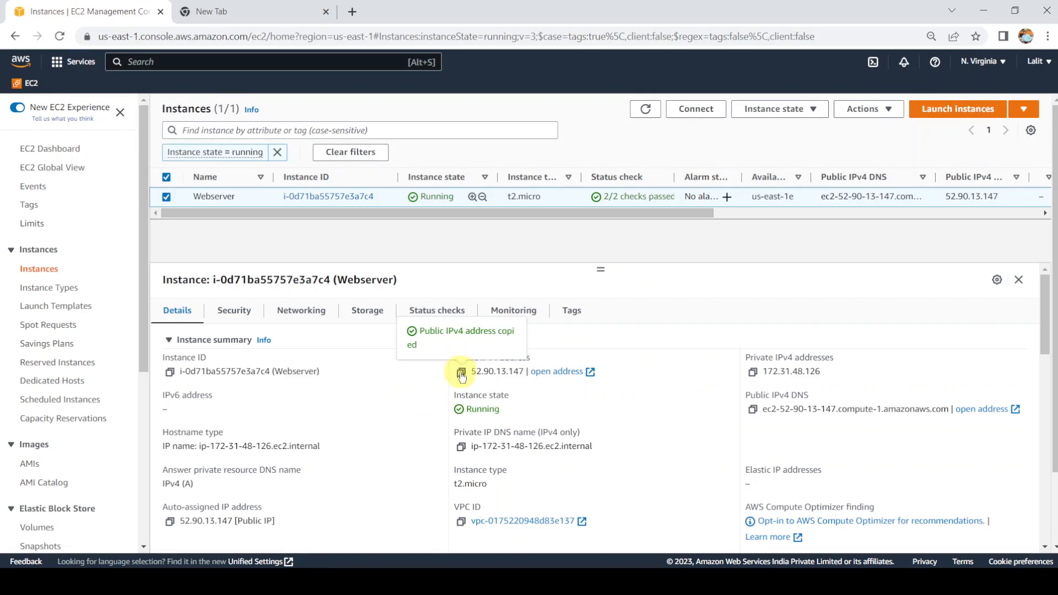
{"action": "left_click_drag", "start_coordinate": [286, 6], "coordinate": [82, 44]}
{"action": "key", "text": "ctrl+v"}
{"action": "key", "text": "Return"}
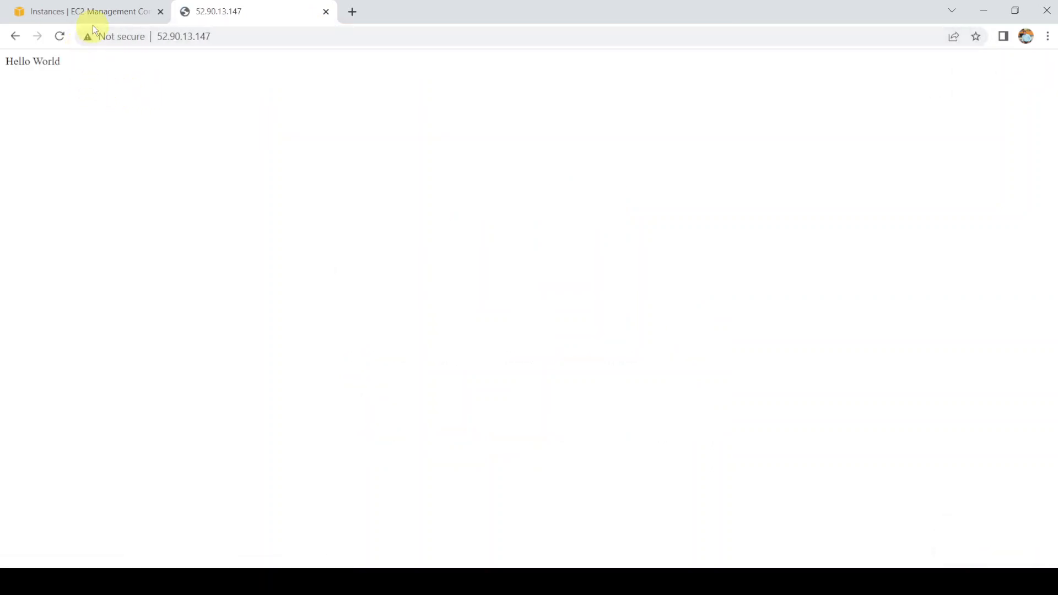
{"action": "mouse_move", "coordinate": [104, 4]}
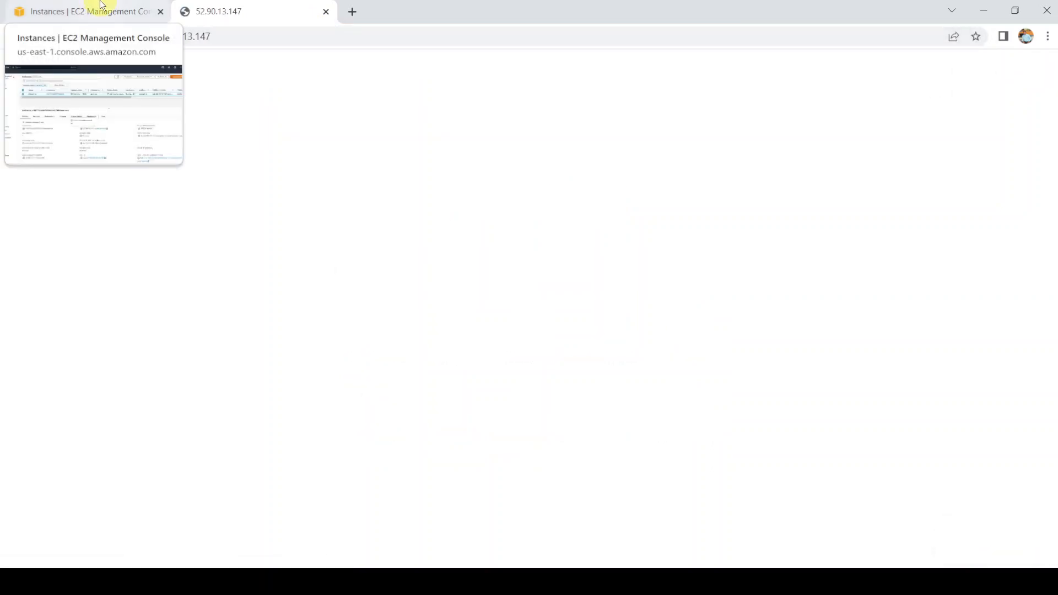
{"action": "left_click", "coordinate": [112, 5]}
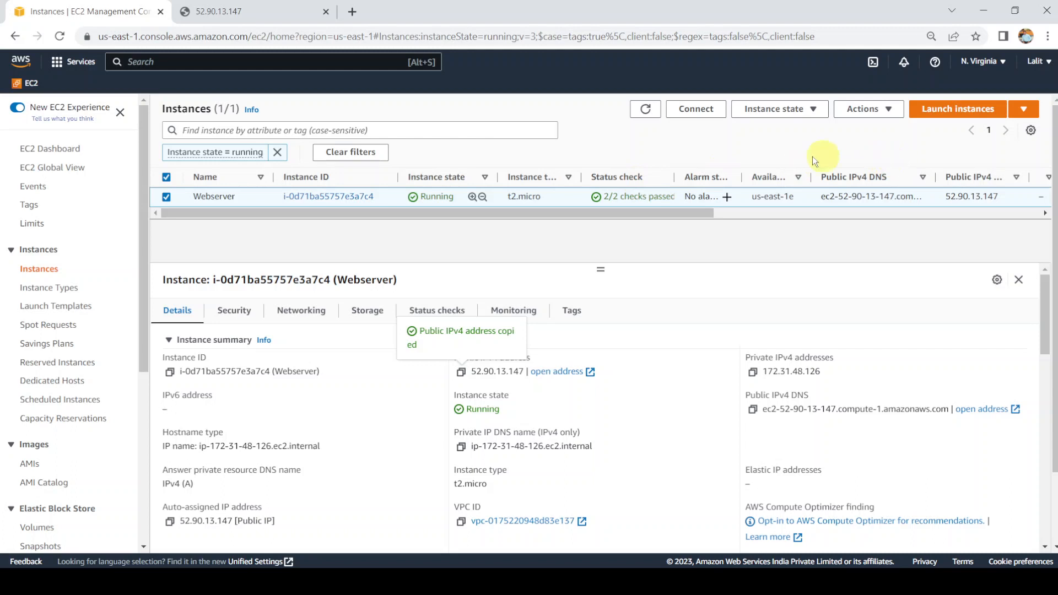
Start creating an image from the Webserver instance and name it Image of webserver
{"action": "left_click", "coordinate": [879, 113]}
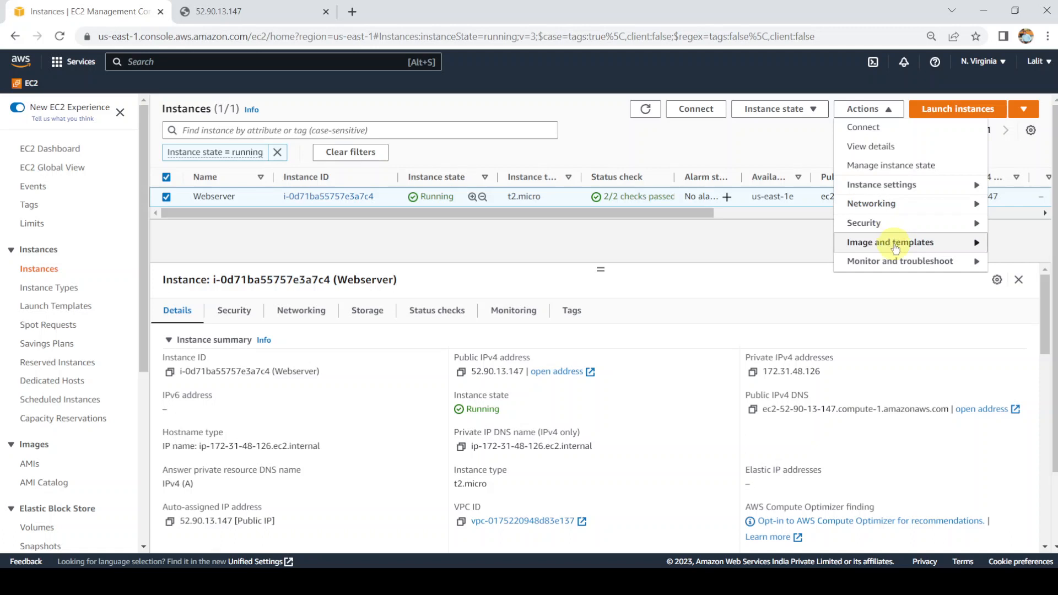
{"action": "mouse_move", "coordinate": [894, 248]}
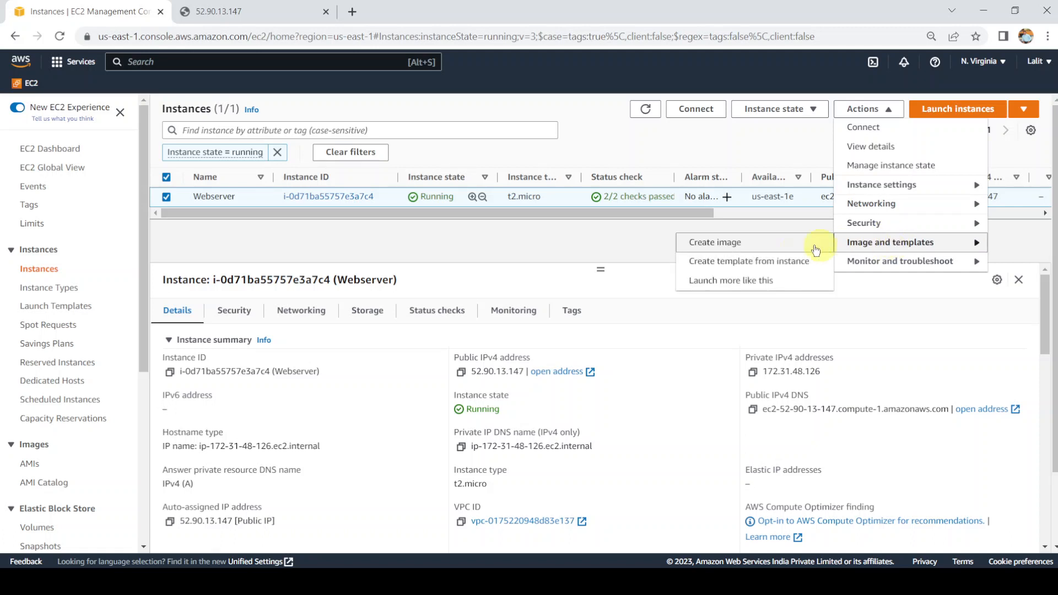
{"action": "left_click", "coordinate": [741, 249]}
{"action": "left_click", "coordinate": [253, 254]}
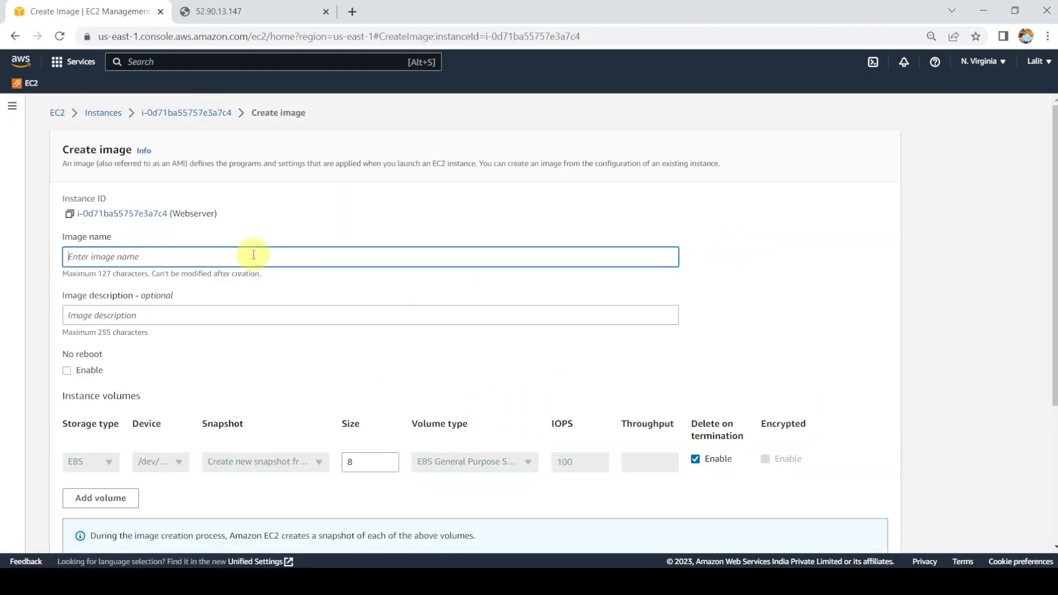
{"action": "type", "text": "Image of webserver"}
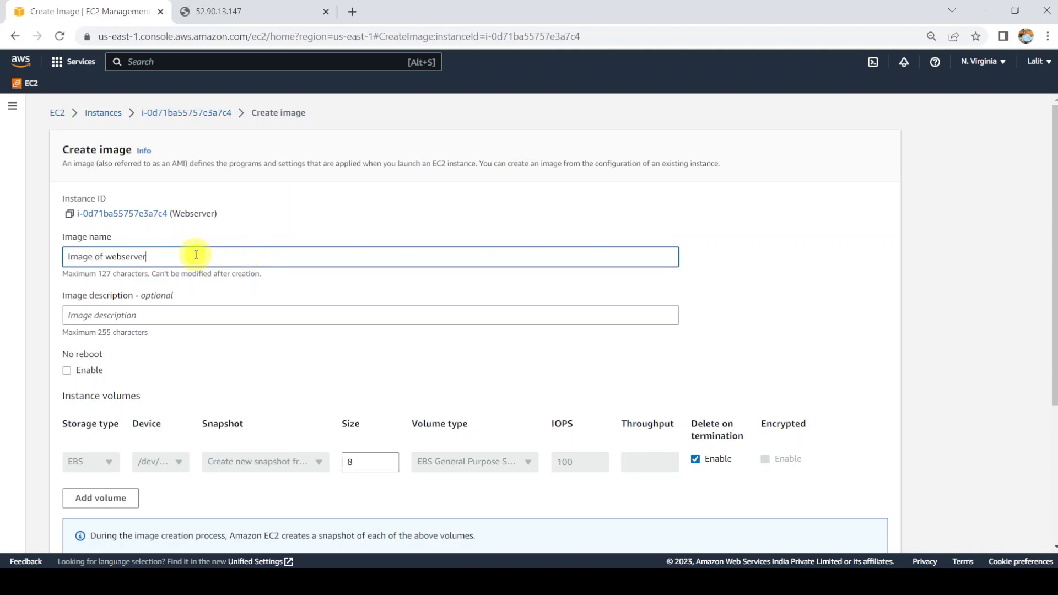
Copy the image name into the image description so it reads Image of webserver
{"action": "left_click_drag", "start_coordinate": [200, 255], "coordinate": [7, 268]}
{"action": "key", "text": "ctrl+c"}
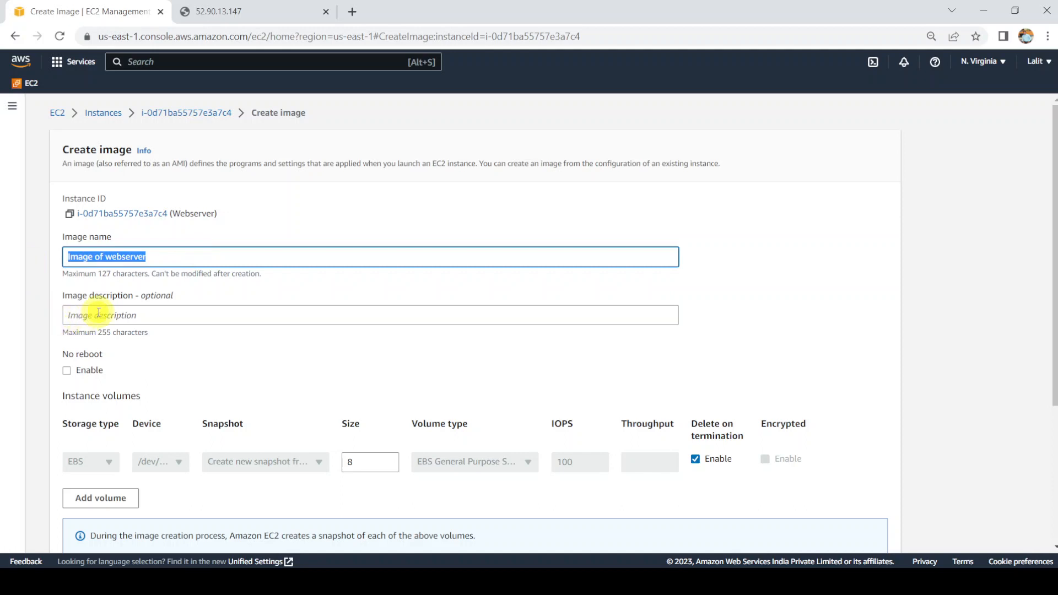
{"action": "left_click", "coordinate": [99, 313]}
{"action": "key", "text": "ctrl+v"}
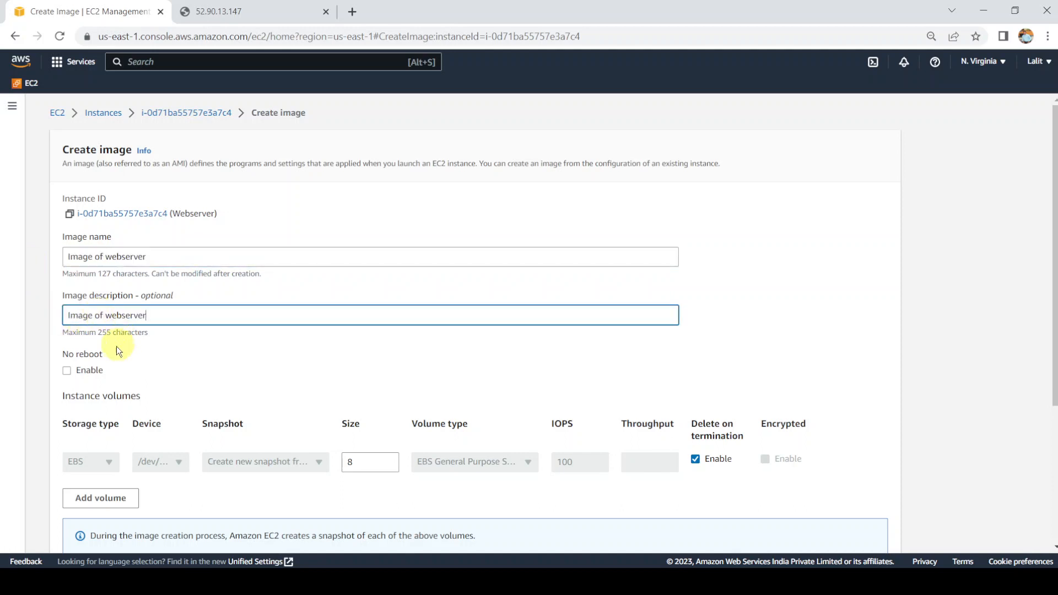
Enable the No reboot option and create the image of the Webserver instance
{"action": "left_click", "coordinate": [67, 368]}
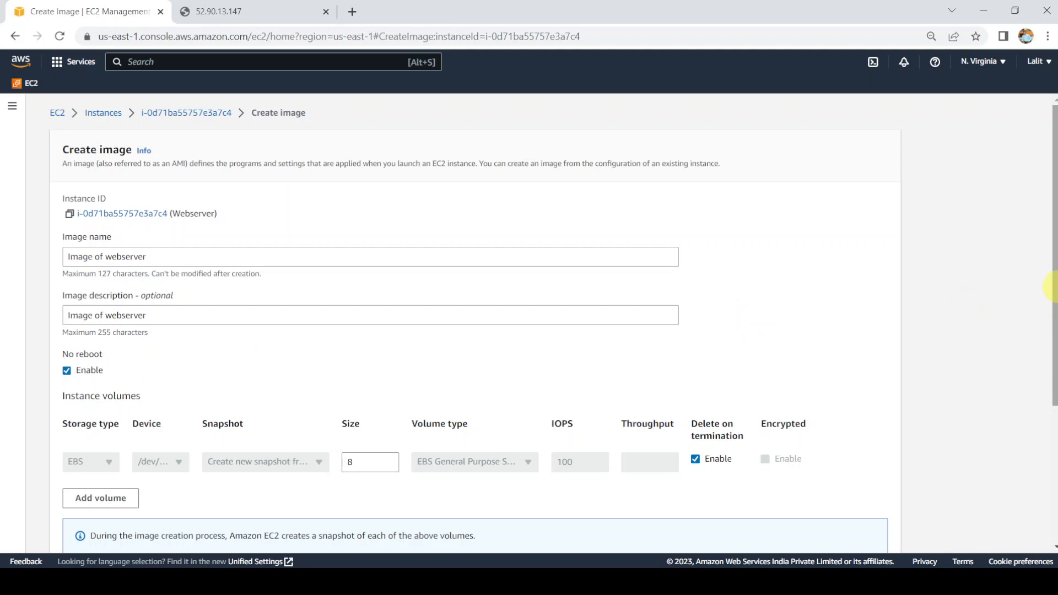
{"action": "left_click_drag", "start_coordinate": [1056, 287], "coordinate": [1053, 428]}
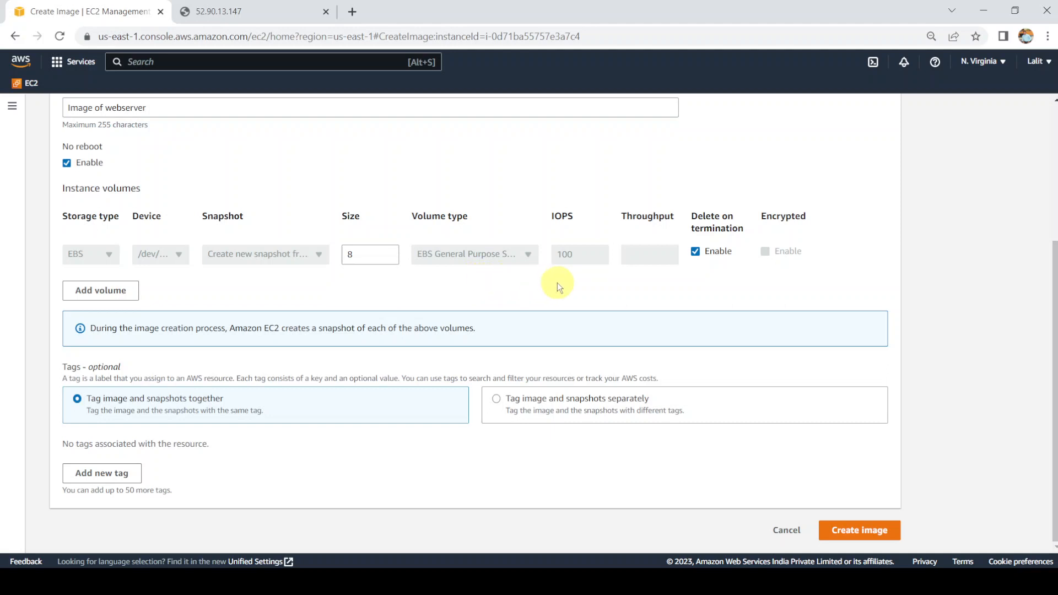
{"action": "left_click", "coordinate": [840, 533]}
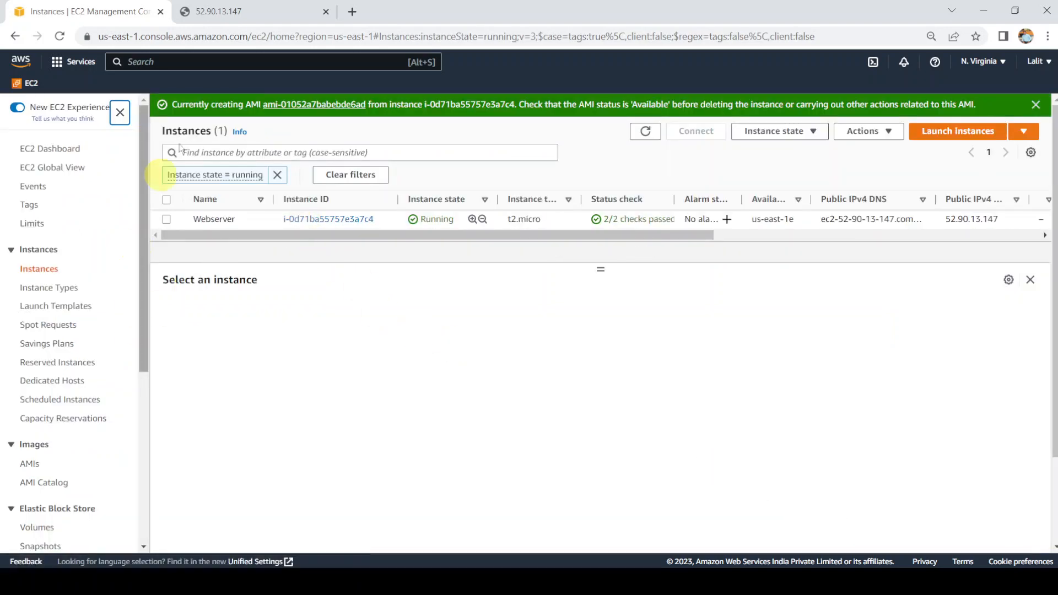
Open the AMIs list in a new browser tab and check the status of Image of webserver
{"action": "right_click", "coordinate": [30, 467]}
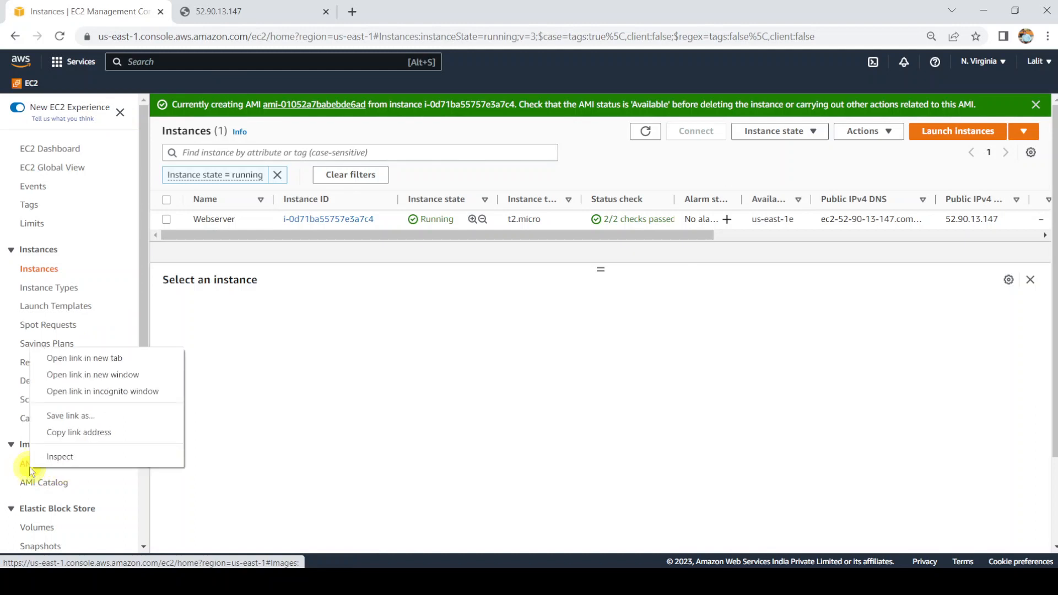
{"action": "left_click", "coordinate": [109, 359]}
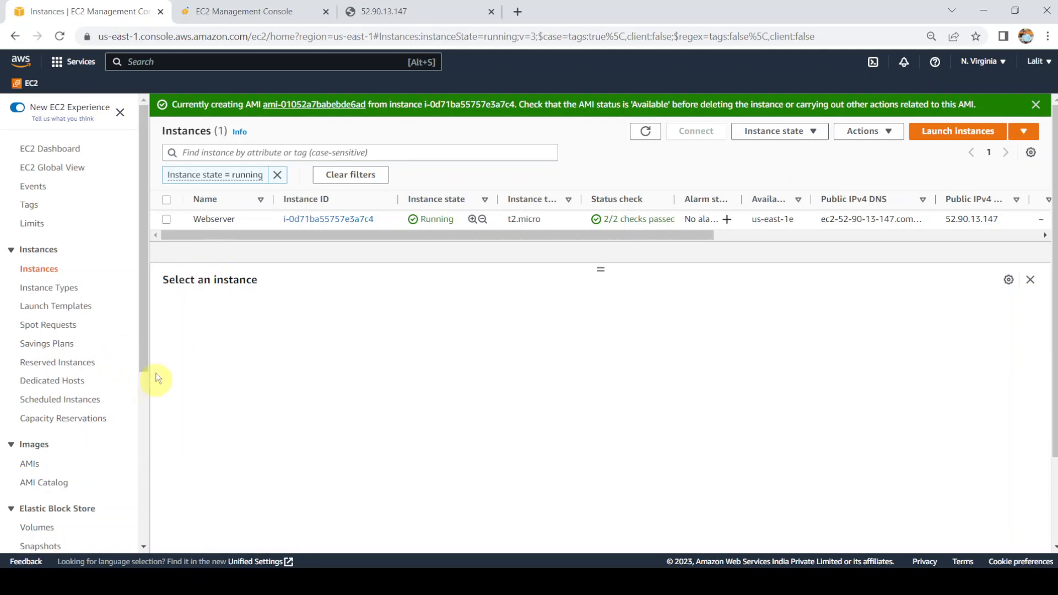
{"action": "left_click", "coordinate": [236, 10]}
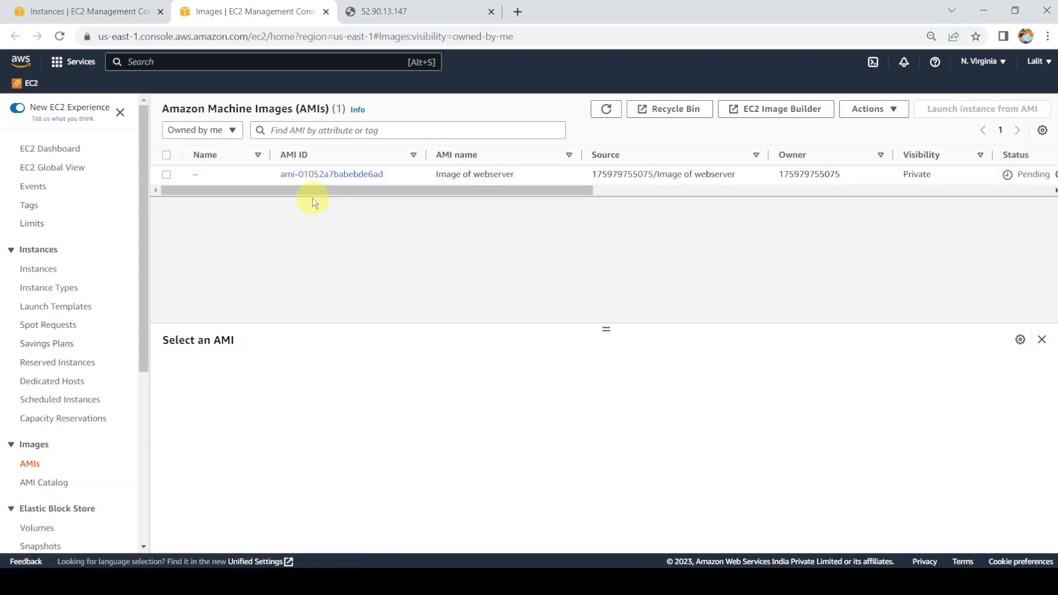
{"action": "left_click_drag", "start_coordinate": [312, 196], "coordinate": [365, 195]}
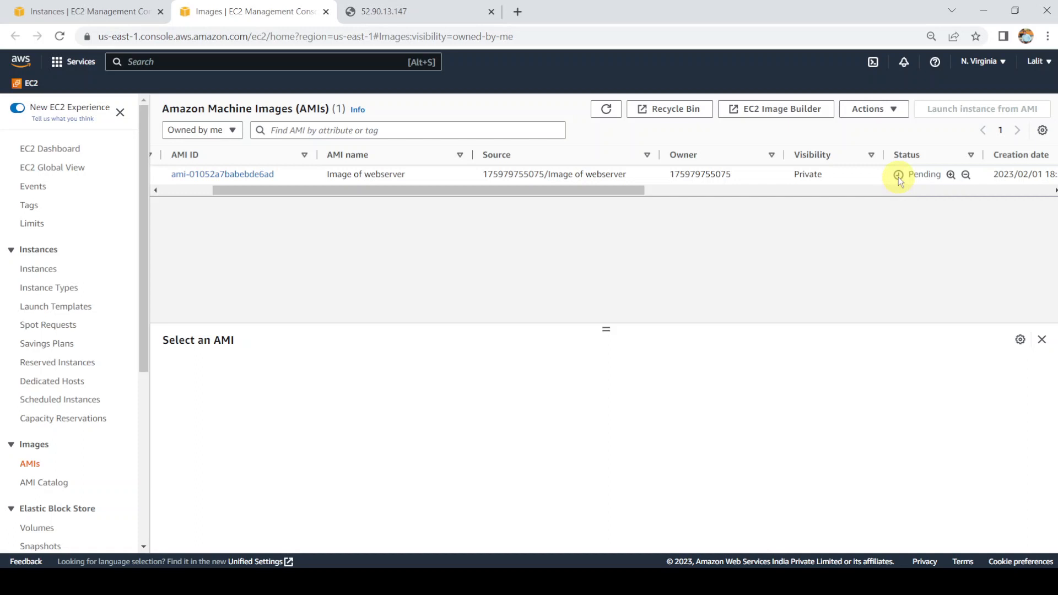
{"action": "left_click_drag", "start_coordinate": [916, 176], "coordinate": [923, 177]}
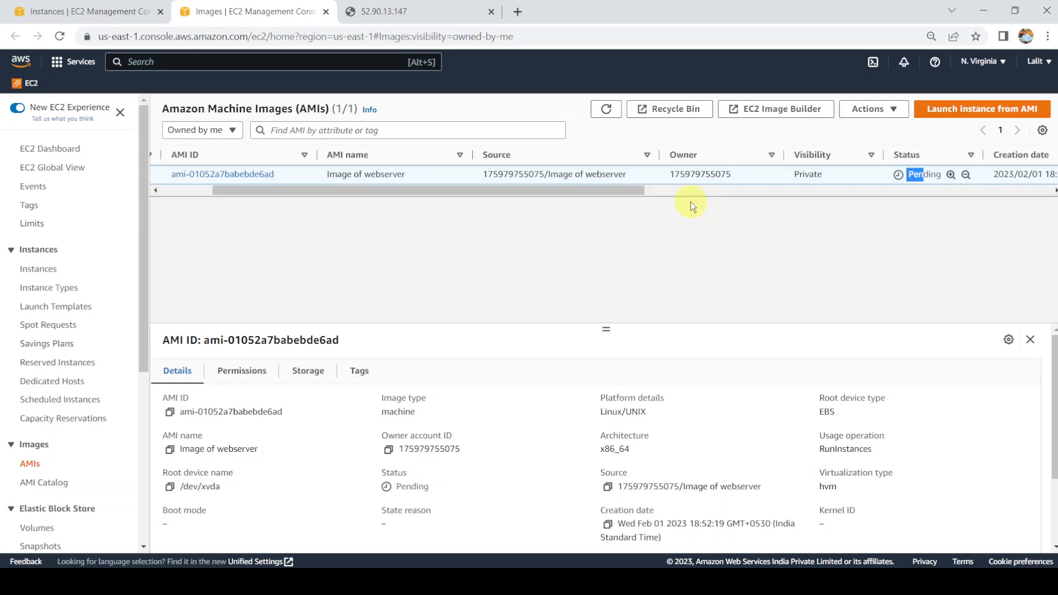
Refresh the AMIs list repeatedly until the status of Image of webserver is Available
{"action": "left_click", "coordinate": [616, 108]}
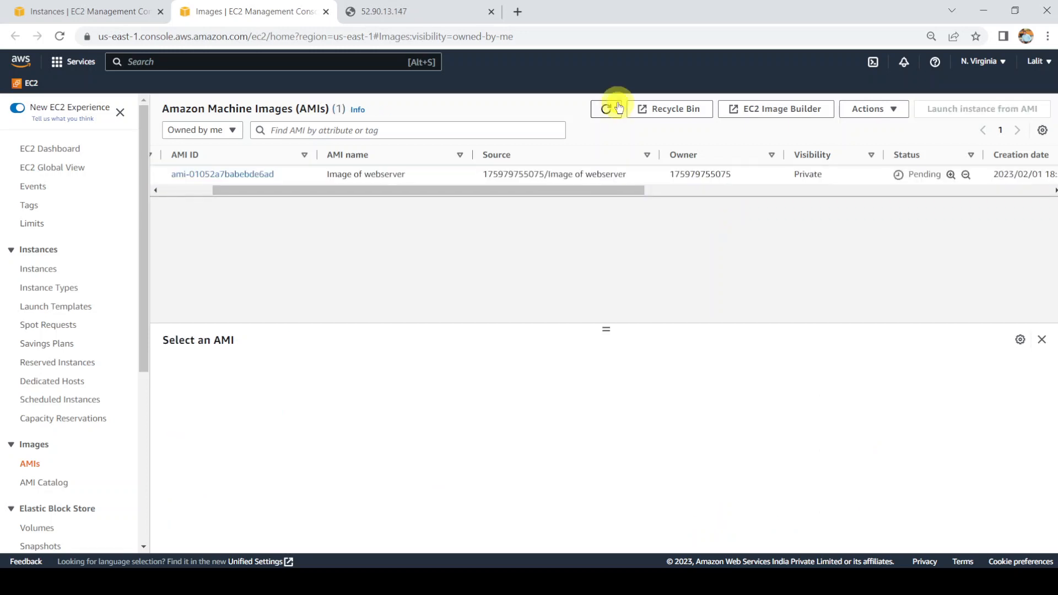
{"action": "mouse_move", "coordinate": [520, 195]}
{"action": "left_mouse_down"}
{"action": "mouse_move", "coordinate": [455, 197]}
{"action": "mouse_move", "coordinate": [522, 213]}
{"action": "left_mouse_up"}
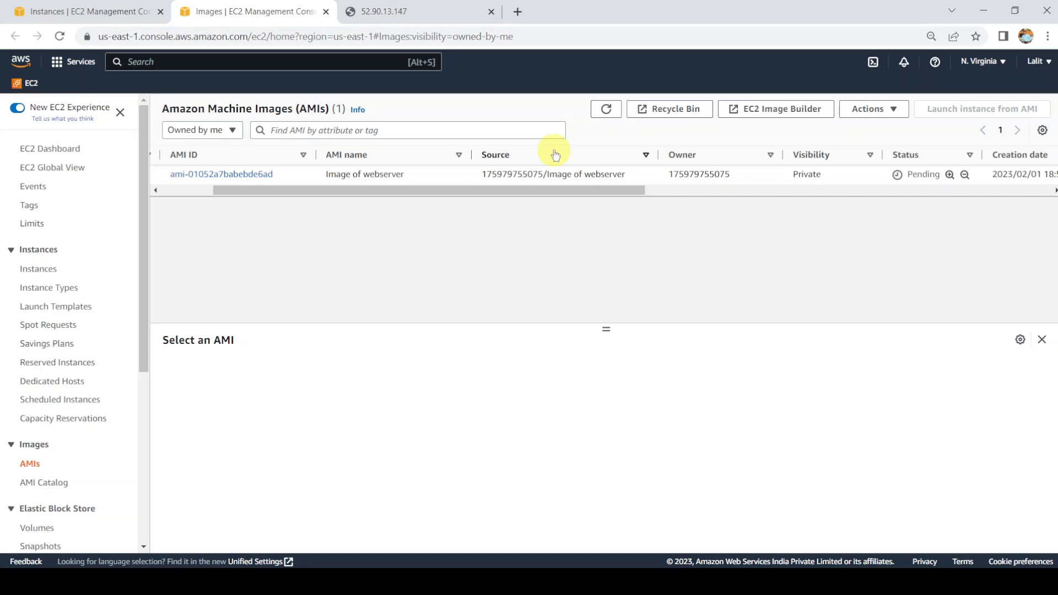
{"action": "left_click", "coordinate": [611, 109]}
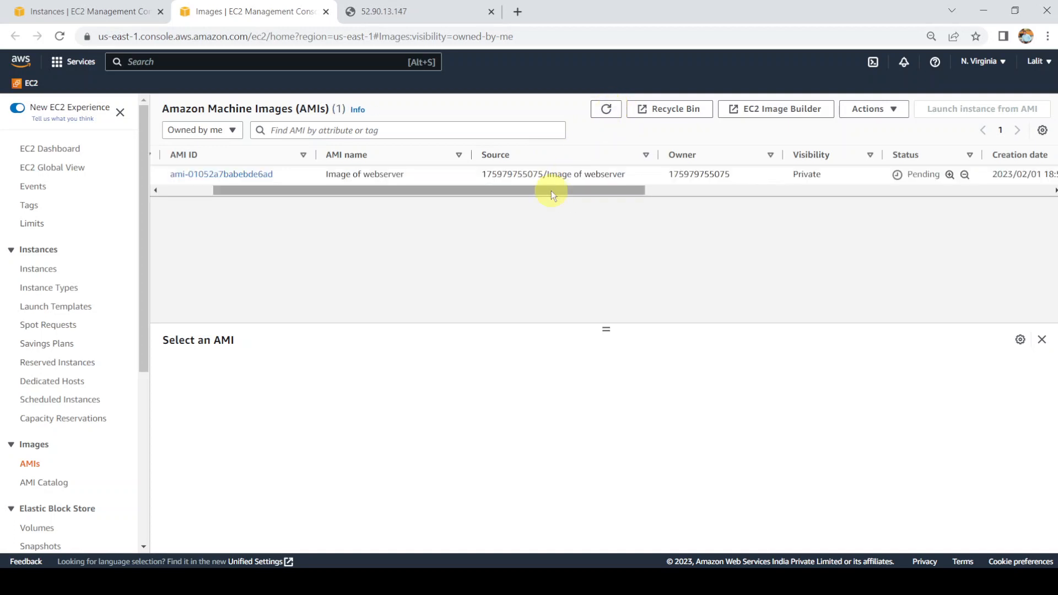
{"action": "mouse_move", "coordinate": [551, 191]}
{"action": "left_mouse_down"}
{"action": "mouse_move", "coordinate": [504, 190]}
{"action": "mouse_move", "coordinate": [544, 193]}
{"action": "left_mouse_up"}
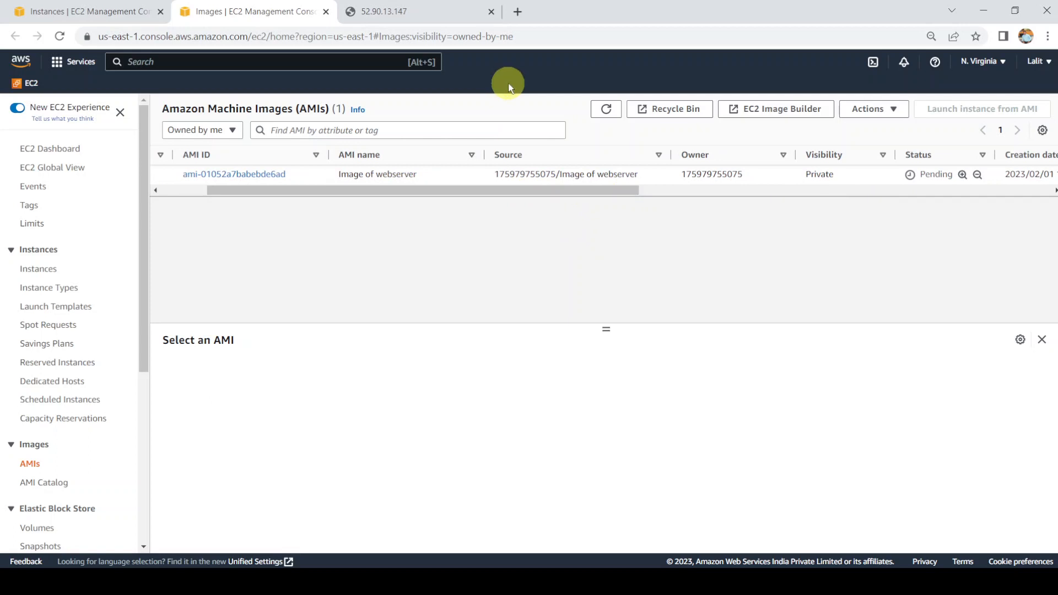
{"action": "left_click", "coordinate": [606, 112]}
{"action": "left_click", "coordinate": [606, 112]}
{"action": "left_click", "coordinate": [606, 111]}
{"action": "left_click", "coordinate": [606, 110]}
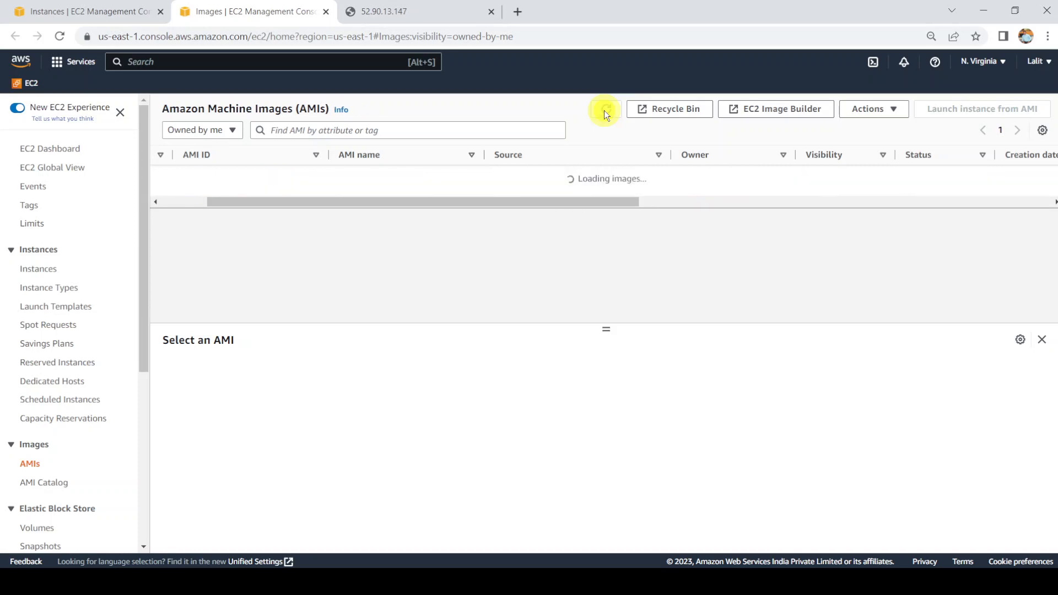
{"action": "left_click", "coordinate": [606, 110]}
{"action": "triple_click", "coordinate": [606, 112]}
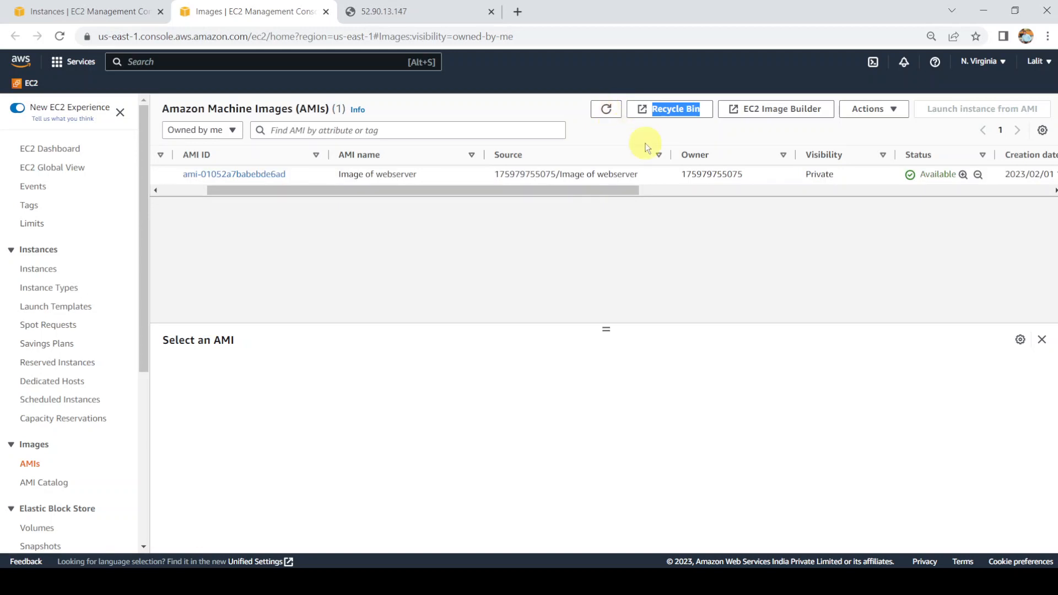
Terminate the Webserver instance from the EC2 instances list and refresh the list
{"action": "left_click", "coordinate": [72, 5]}
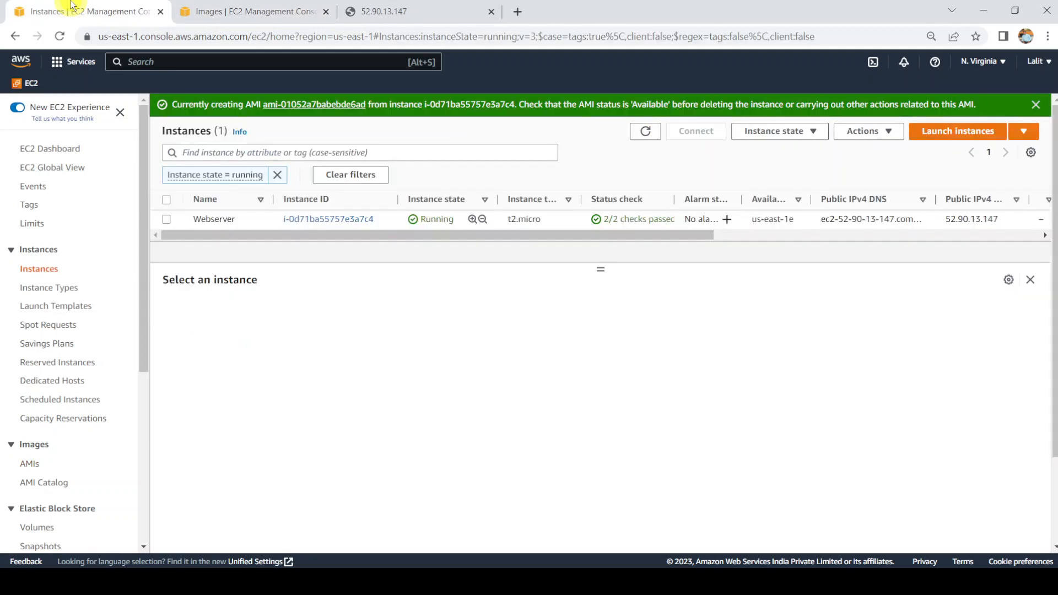
{"action": "left_click", "coordinate": [166, 220]}
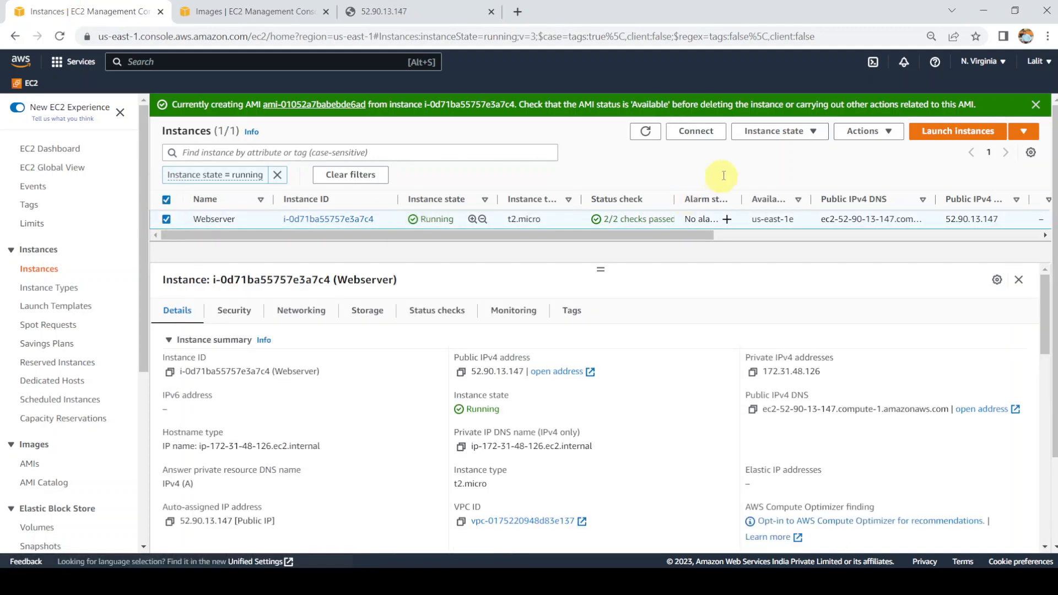
{"action": "left_click", "coordinate": [782, 134]}
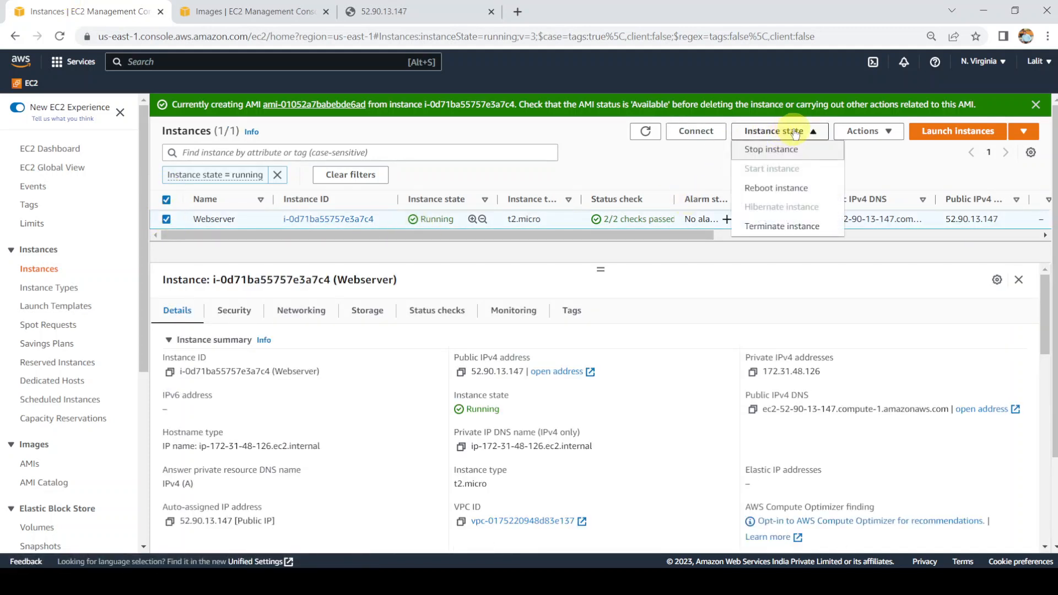
{"action": "left_click", "coordinate": [780, 225]}
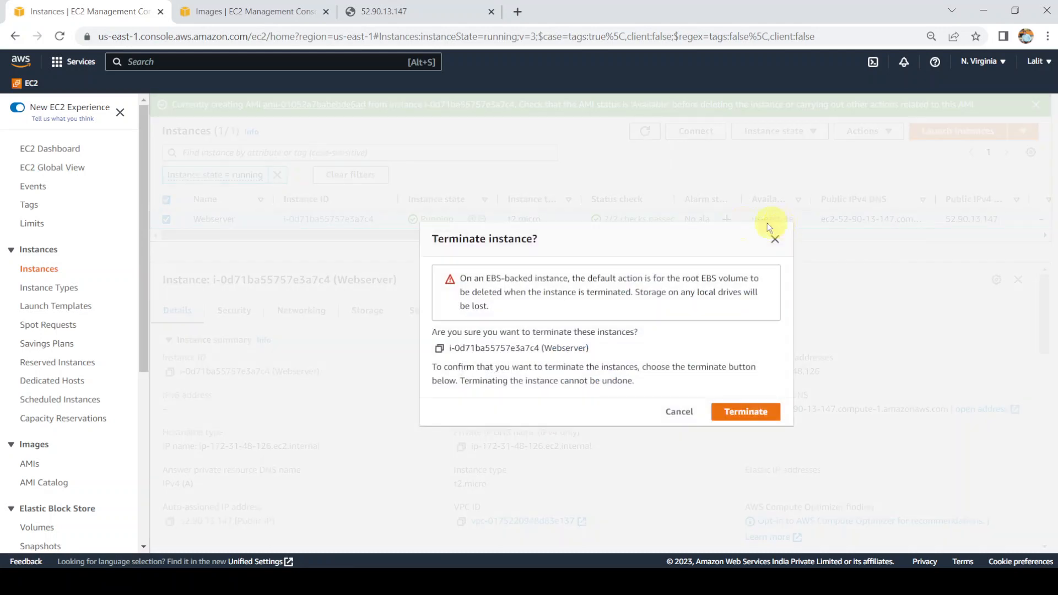
{"action": "left_click", "coordinate": [728, 404]}
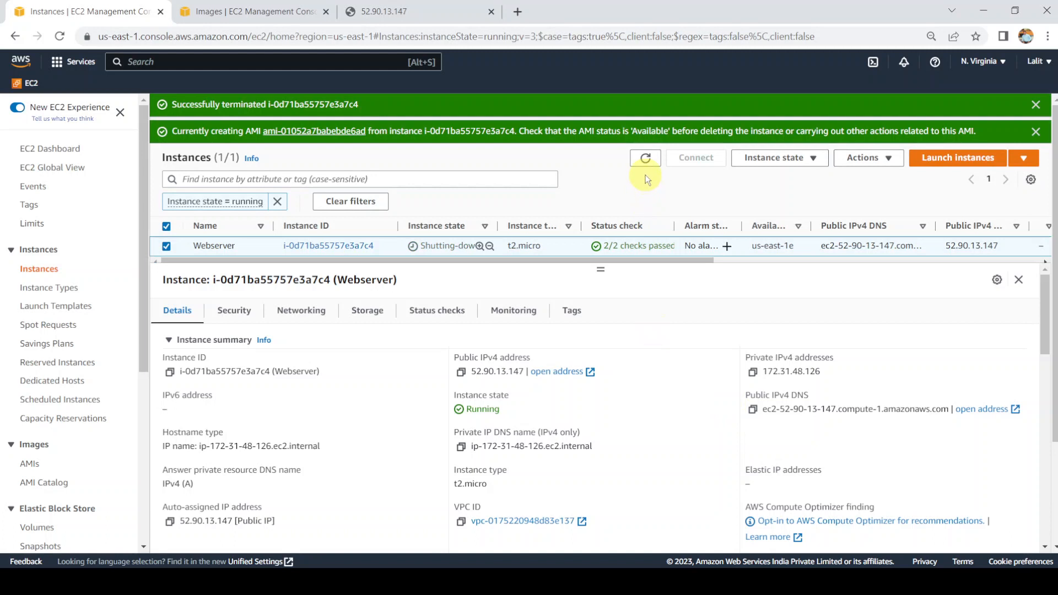
{"action": "left_click", "coordinate": [645, 159]}
Start launching a new instance from the Image of webserver AMI and name it Webserver1
{"action": "left_click", "coordinate": [248, 5]}
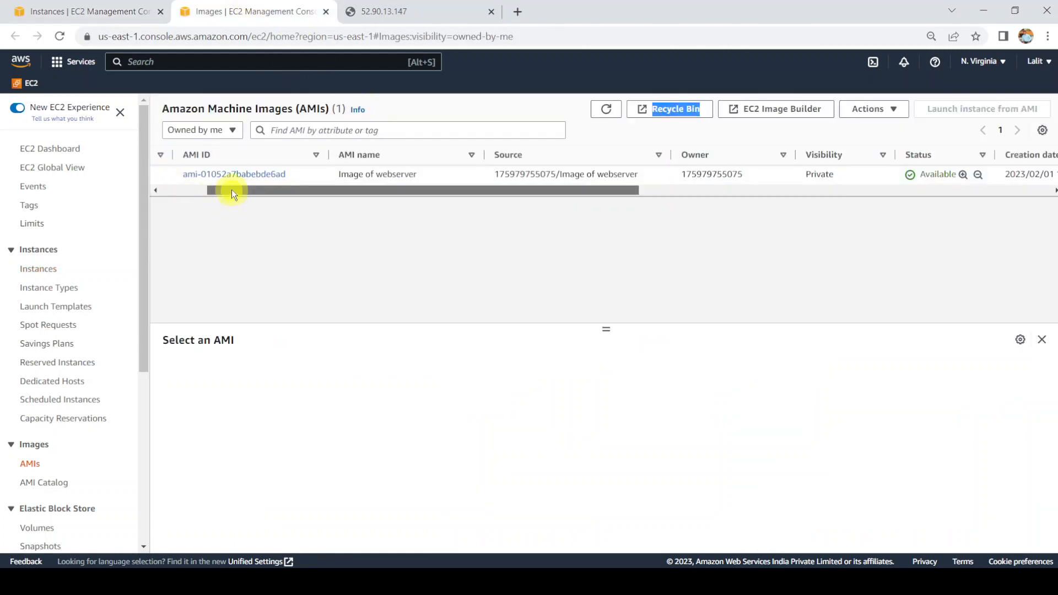
{"action": "scroll", "coordinate": [232, 189], "scroll_direction": "left", "scroll_amount": 3}
{"action": "left_click", "coordinate": [166, 176]}
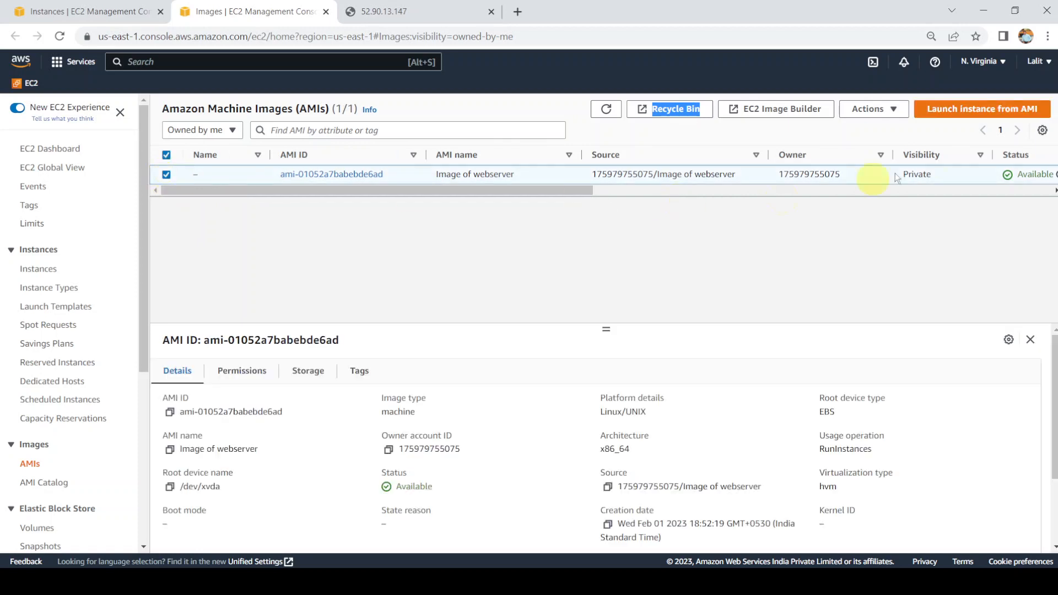
{"action": "left_click", "coordinate": [984, 110]}
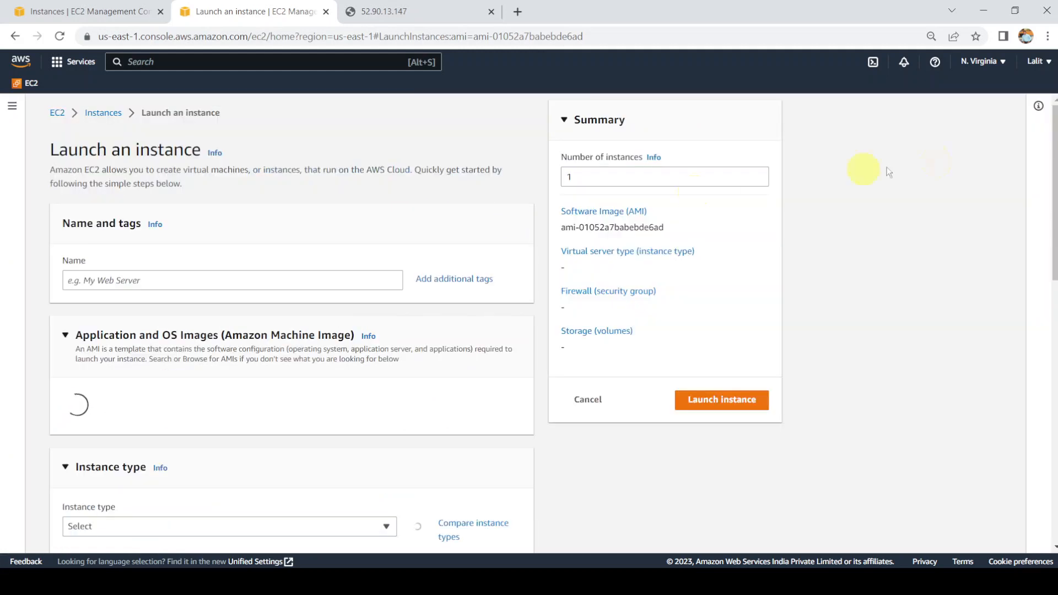
{"action": "left_click", "coordinate": [247, 276]}
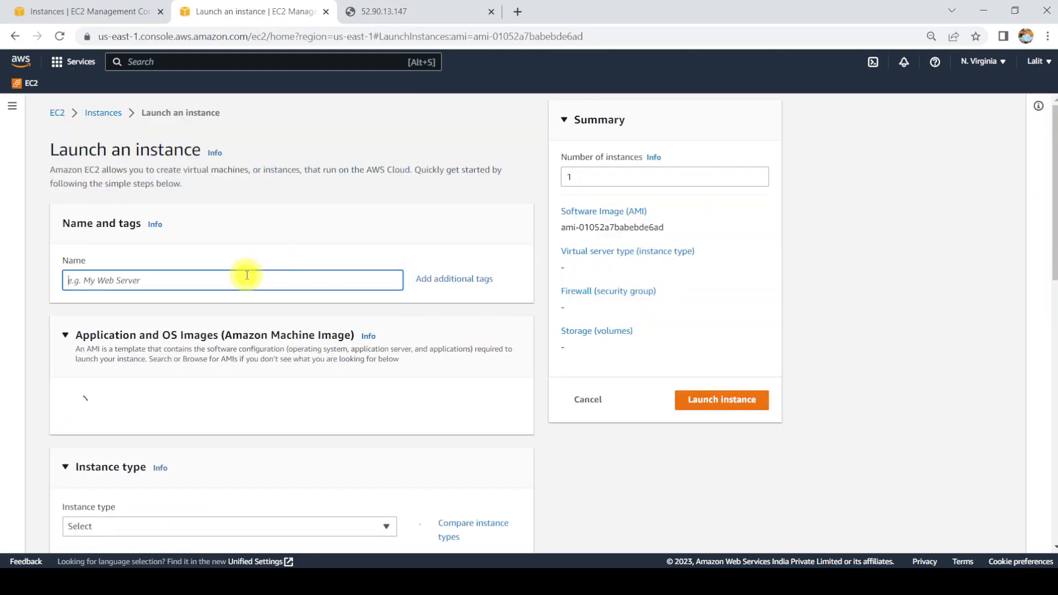
{"action": "type", "text": "W"}
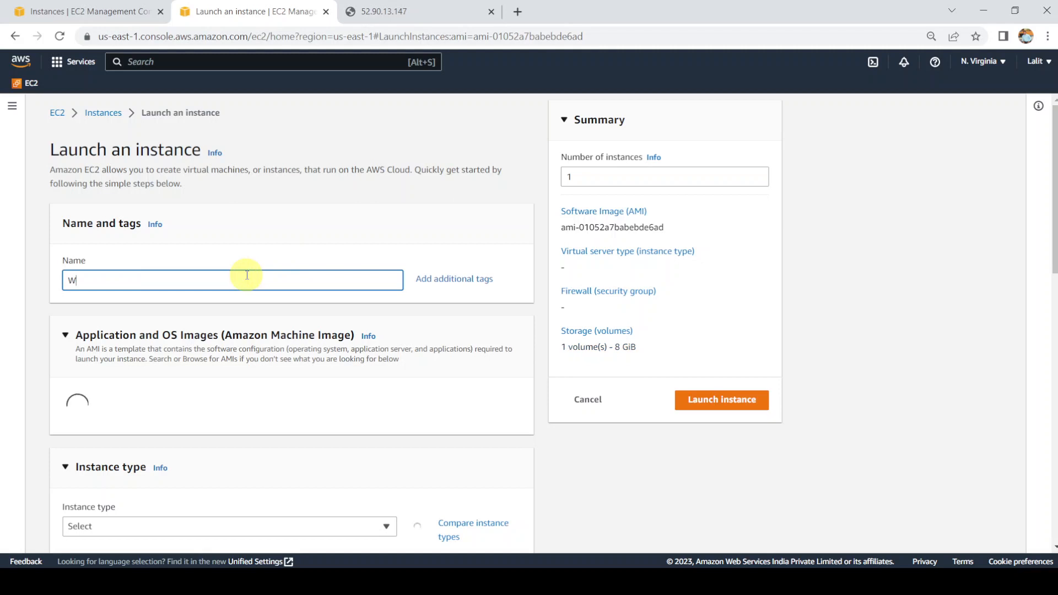
{"action": "type", "text": "ebser"}
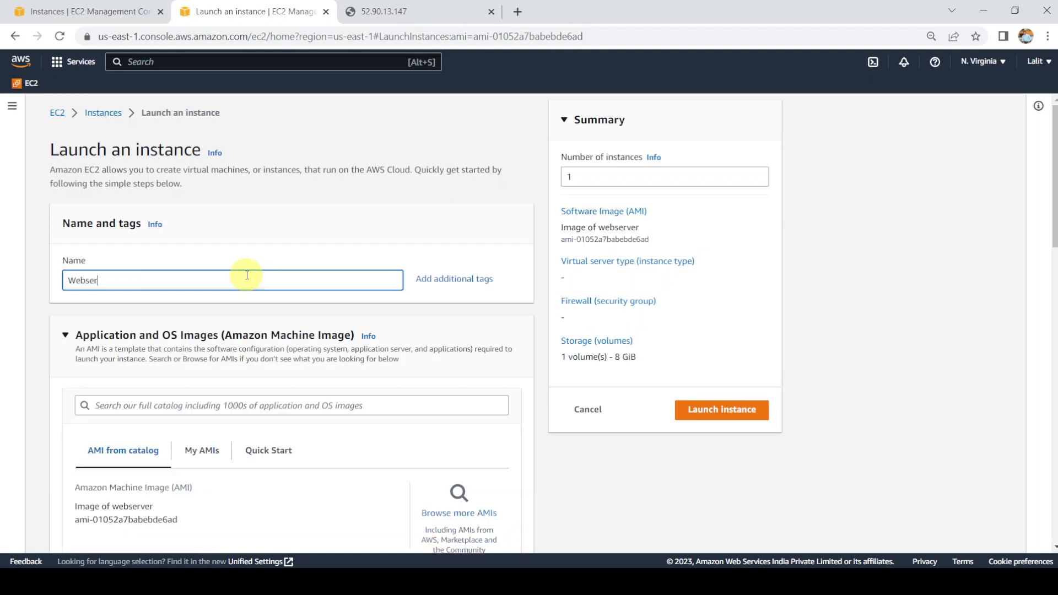
{"action": "type", "text": "ver1"}
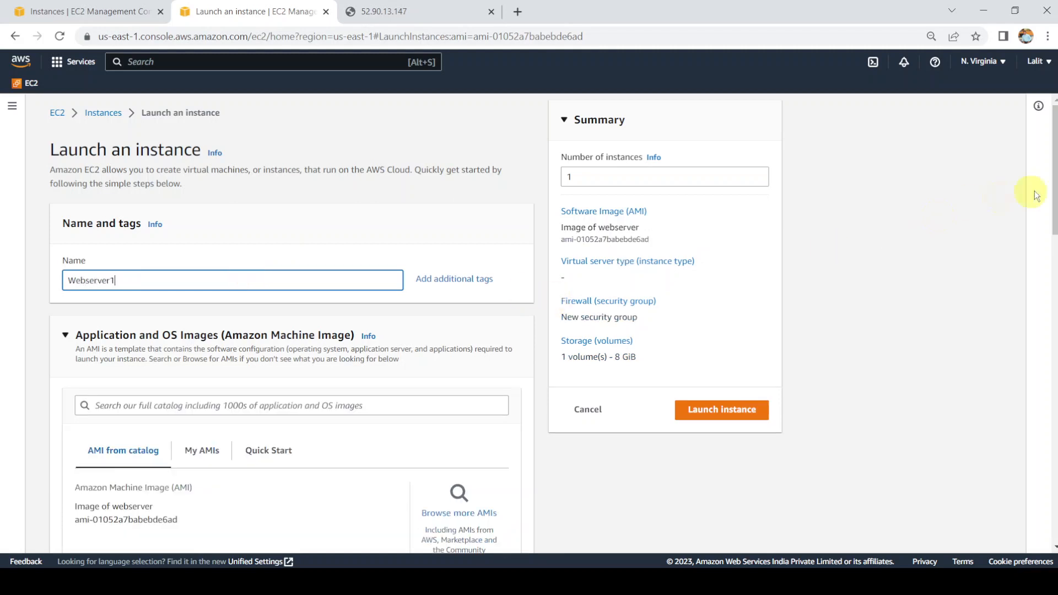
Choose the existing ec2 key pair as the login key pair for the Webserver1 instance
{"action": "left_click_drag", "start_coordinate": [1052, 190], "coordinate": [1023, 354]}
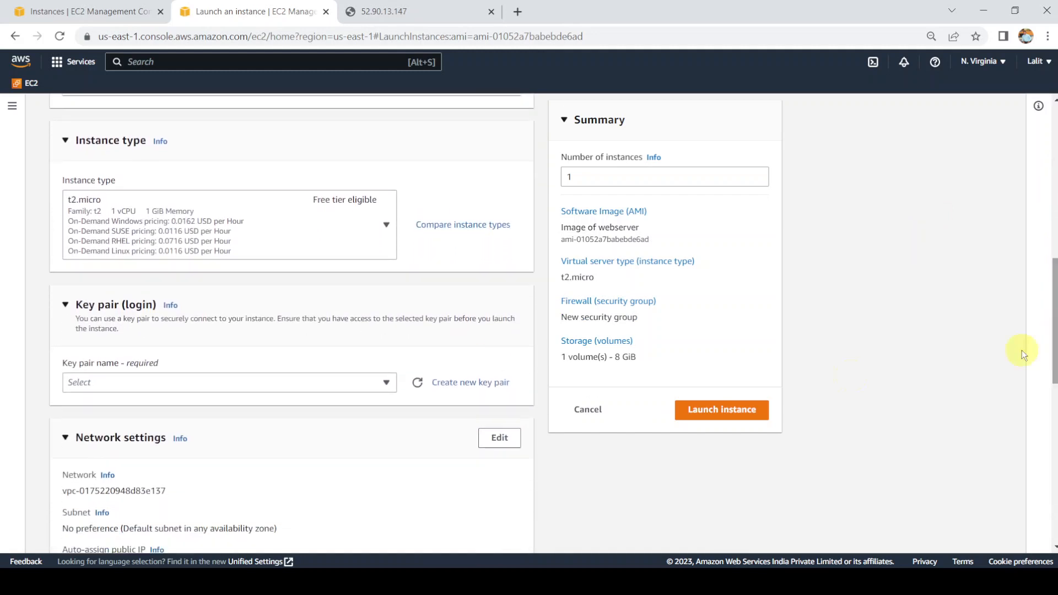
{"action": "left_click", "coordinate": [315, 382]}
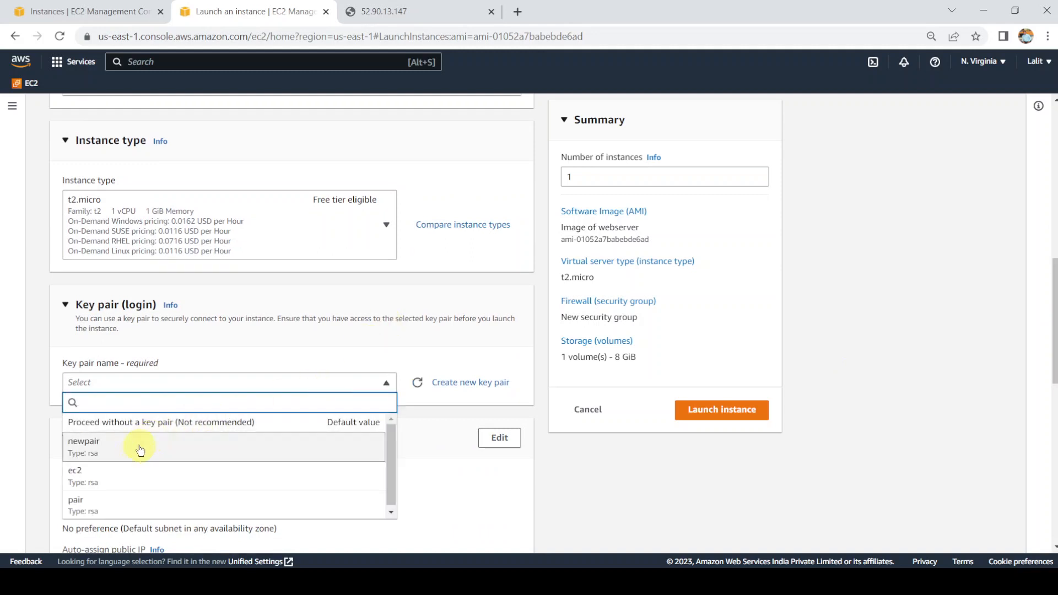
{"action": "left_click", "coordinate": [125, 473]}
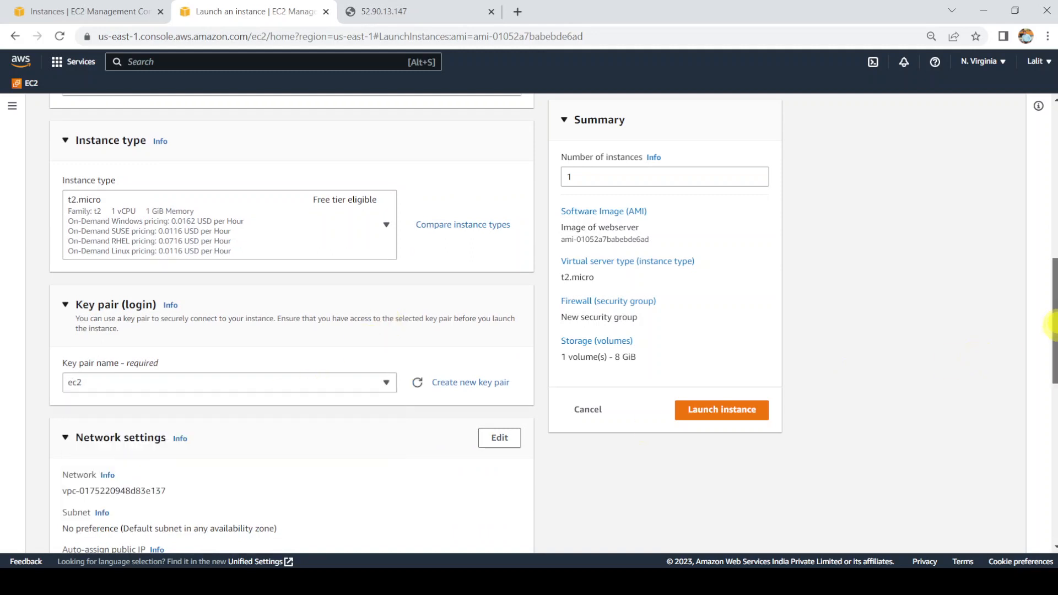
Assign the existing security group launch-wizard-21 in the network settings of the new instance
{"action": "left_click_drag", "start_coordinate": [1049, 325], "coordinate": [1049, 405]}
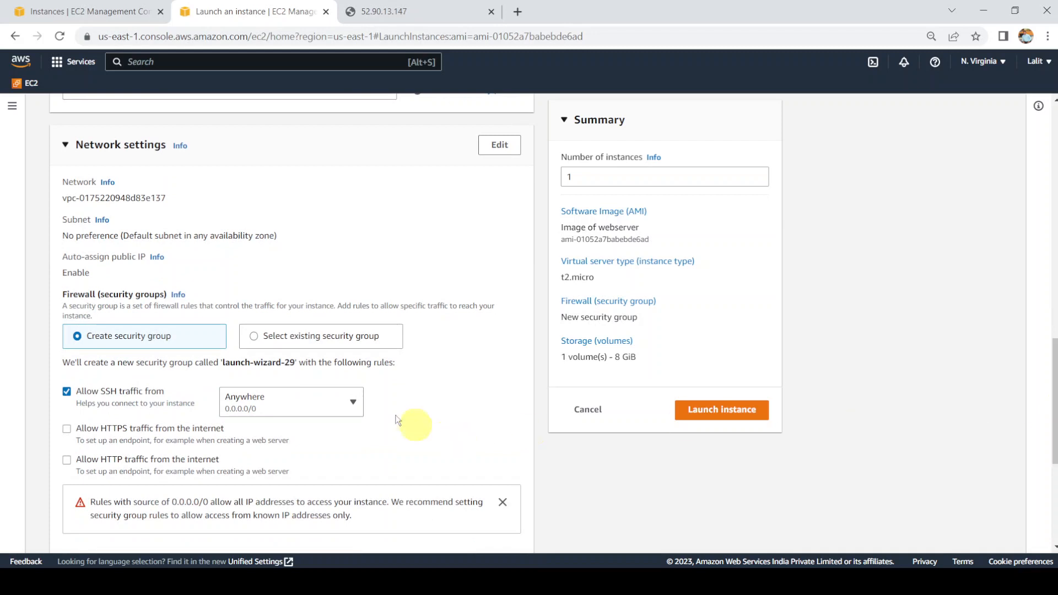
{"action": "left_click", "coordinate": [260, 335]}
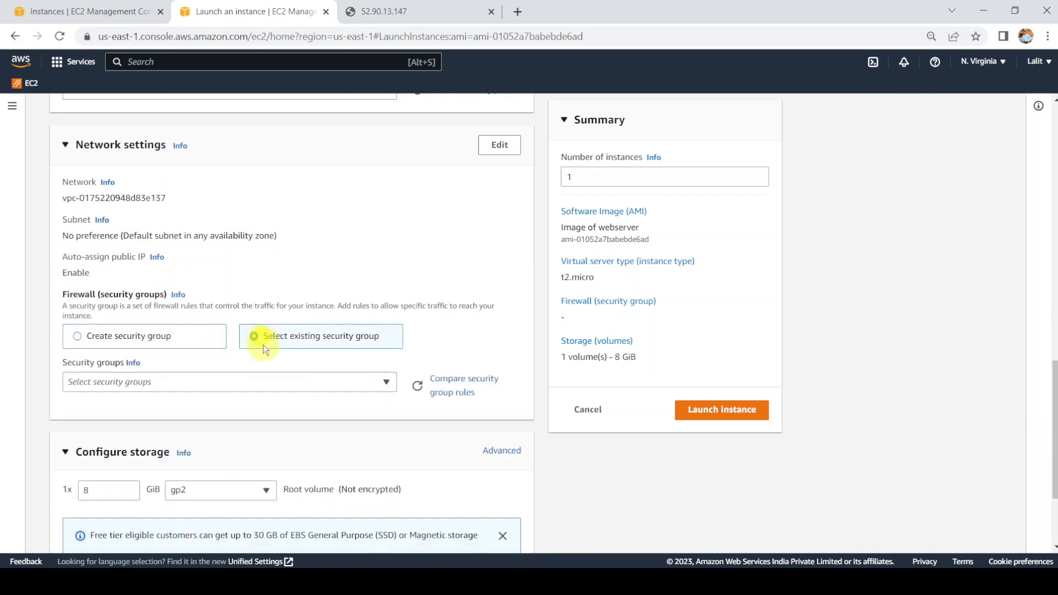
{"action": "left_click", "coordinate": [301, 381]}
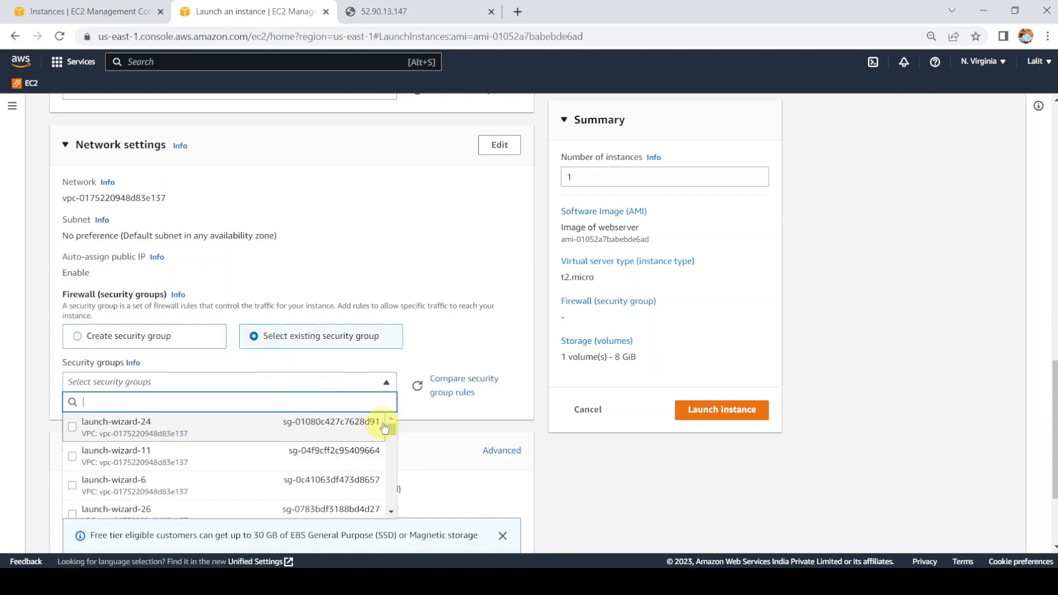
{"action": "left_click_drag", "start_coordinate": [387, 427], "coordinate": [392, 454]}
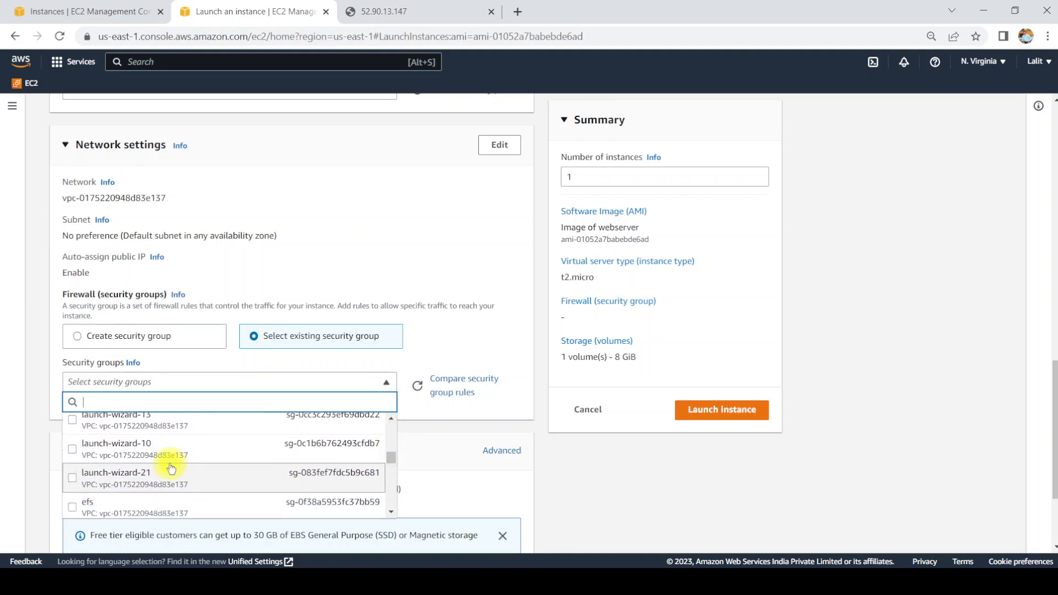
{"action": "left_click", "coordinate": [171, 468]}
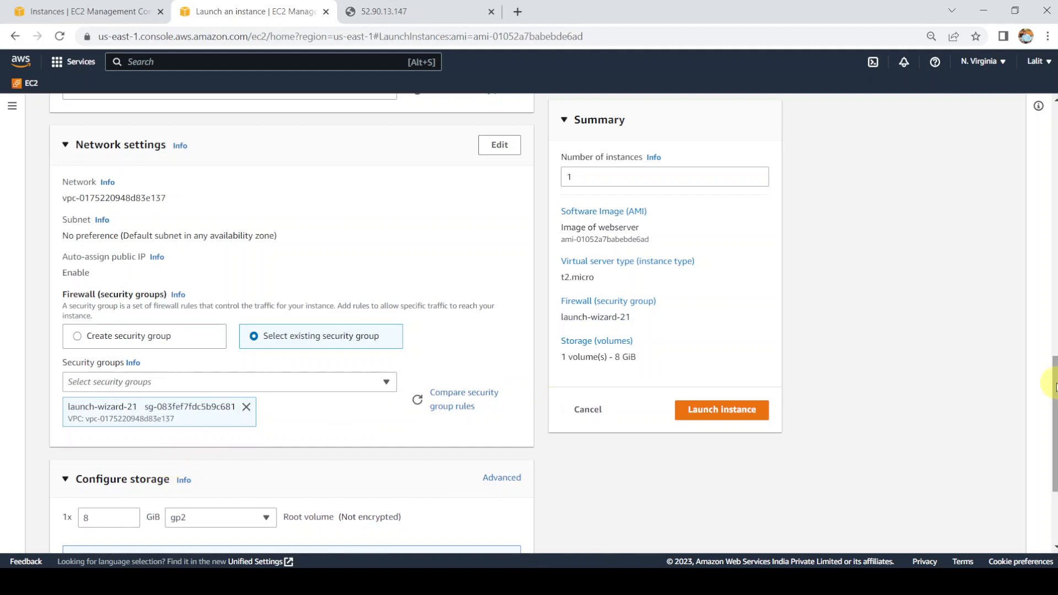
Launch the Webserver1 instance with the remaining settings at their defaults and go to the Instances list
{"action": "left_click_drag", "start_coordinate": [1054, 385], "coordinate": [1054, 433]}
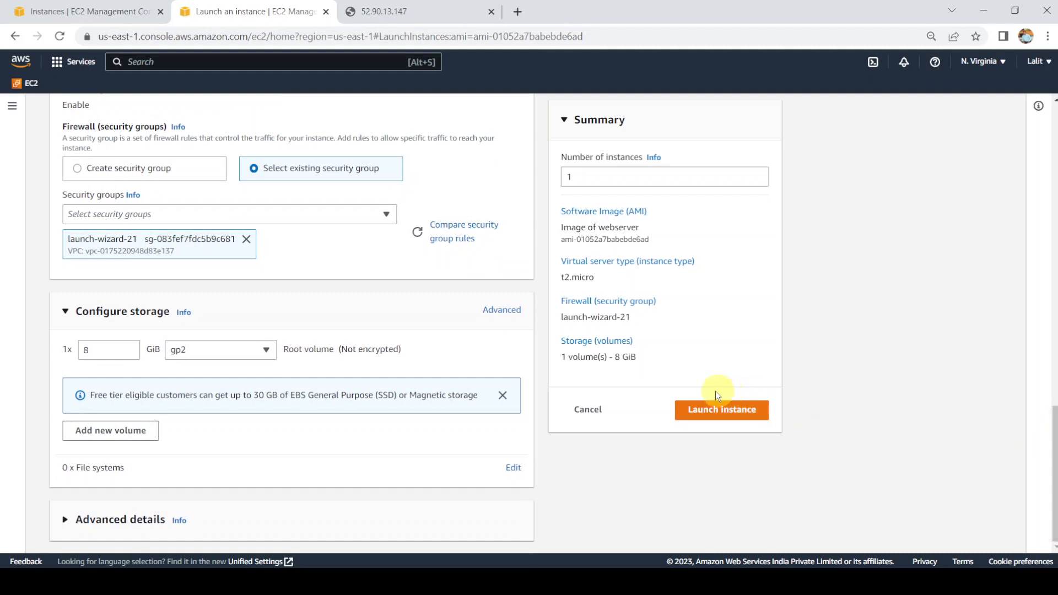
{"action": "left_click", "coordinate": [699, 415]}
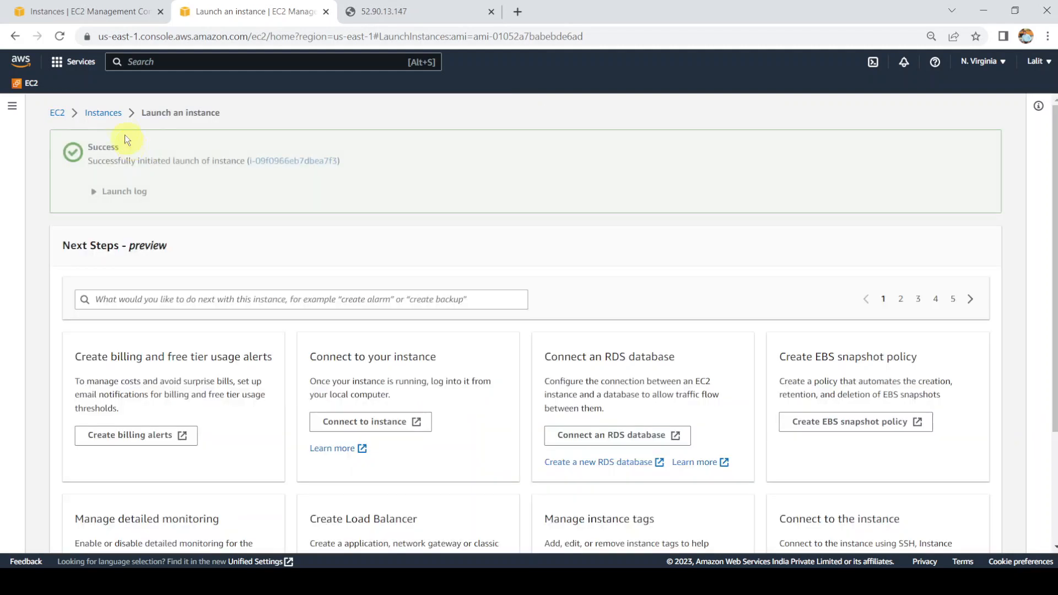
{"action": "left_click", "coordinate": [115, 113]}
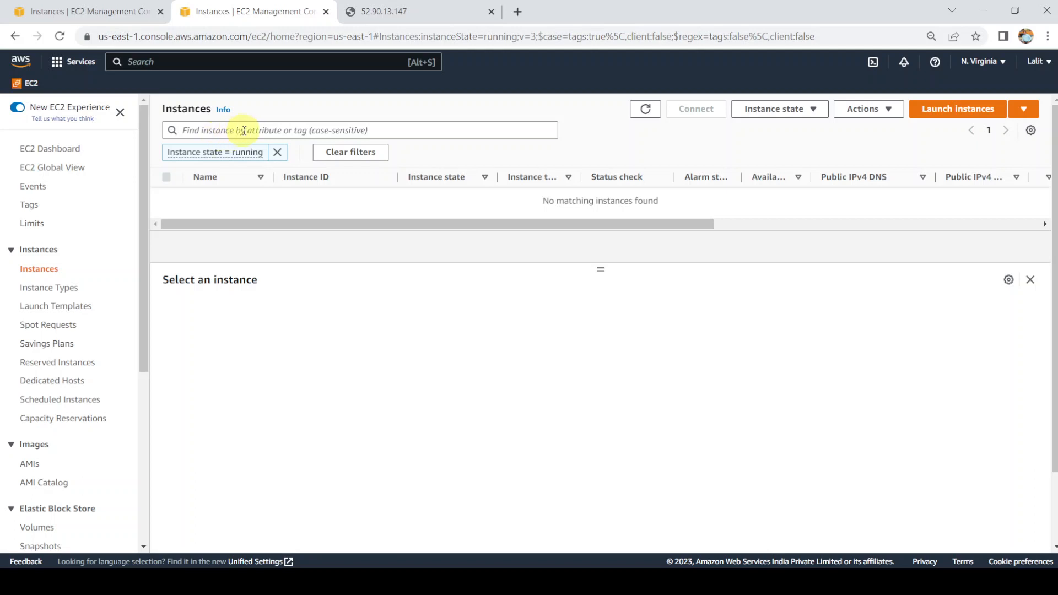
Refresh the list of running instances repeatedly to check for the new Webserver1 instance
{"action": "left_click", "coordinate": [656, 108]}
{"action": "left_click", "coordinate": [643, 109]}
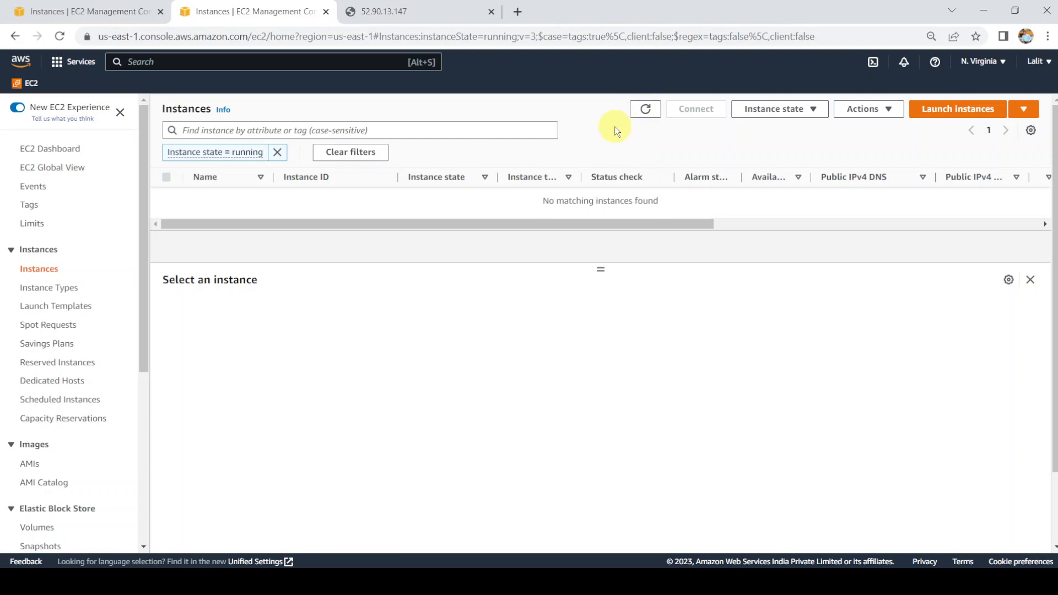
{"action": "left_click", "coordinate": [643, 112]}
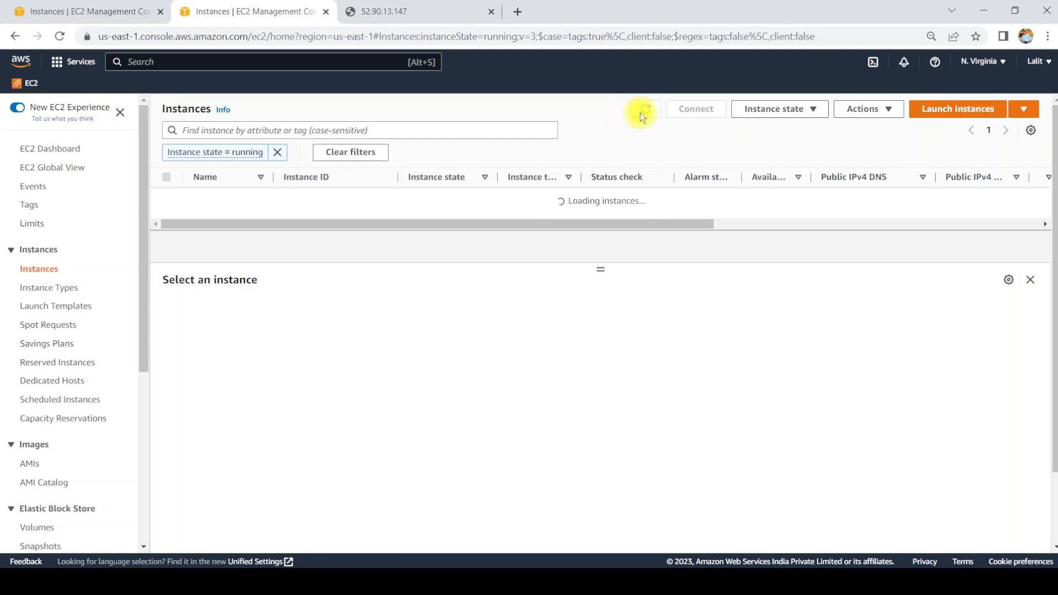
{"action": "left_click", "coordinate": [642, 112]}
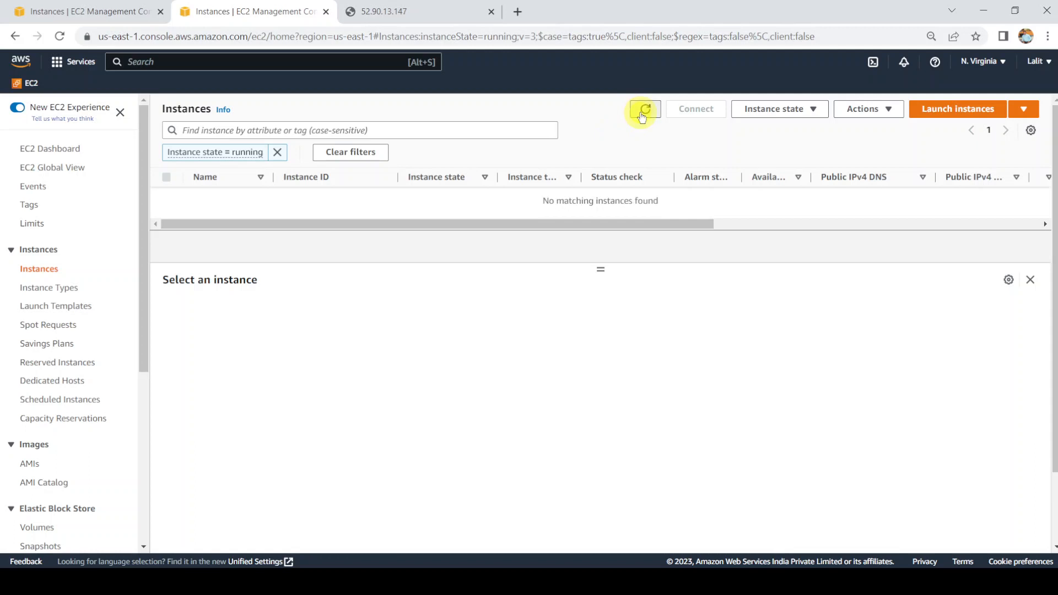
{"action": "left_click", "coordinate": [642, 113]}
{"action": "left_click", "coordinate": [643, 113]}
{"action": "left_click", "coordinate": [642, 113]}
{"action": "left_click", "coordinate": [642, 114]}
{"action": "left_click", "coordinate": [642, 114]}
{"action": "left_click", "coordinate": [643, 114]}
{"action": "left_click", "coordinate": [642, 113]}
{"action": "left_click", "coordinate": [642, 114]}
{"action": "left_click", "coordinate": [643, 114]}
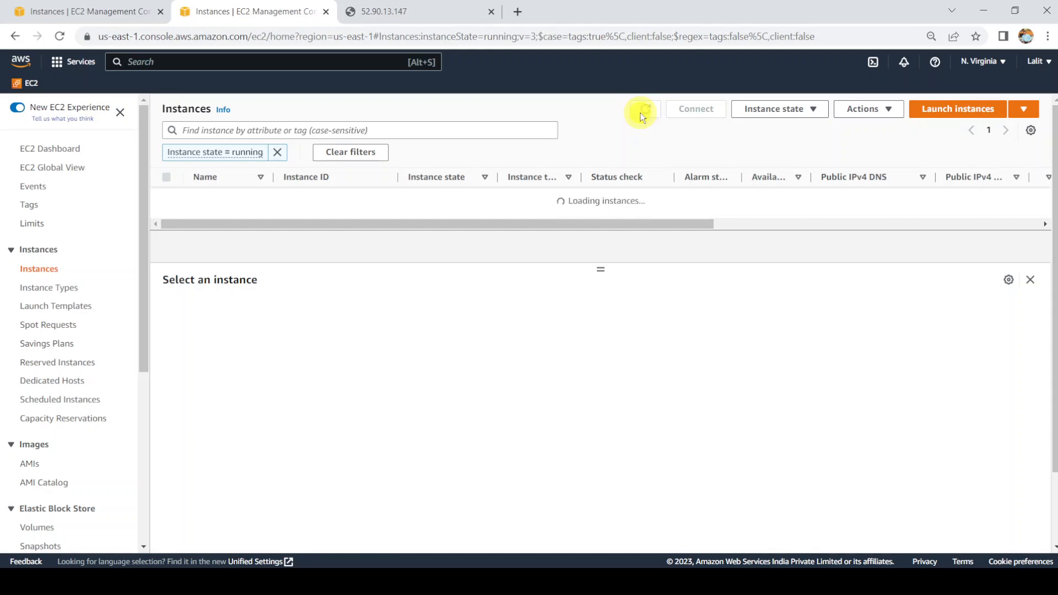
{"action": "left_click", "coordinate": [642, 114]}
{"action": "left_click", "coordinate": [643, 114]}
{"action": "left_click", "coordinate": [642, 114]}
{"action": "left_click", "coordinate": [643, 115]}
Clear the running filter from the Instances list and filter by Instance state = terminated
{"action": "left_click", "coordinate": [368, 151]}
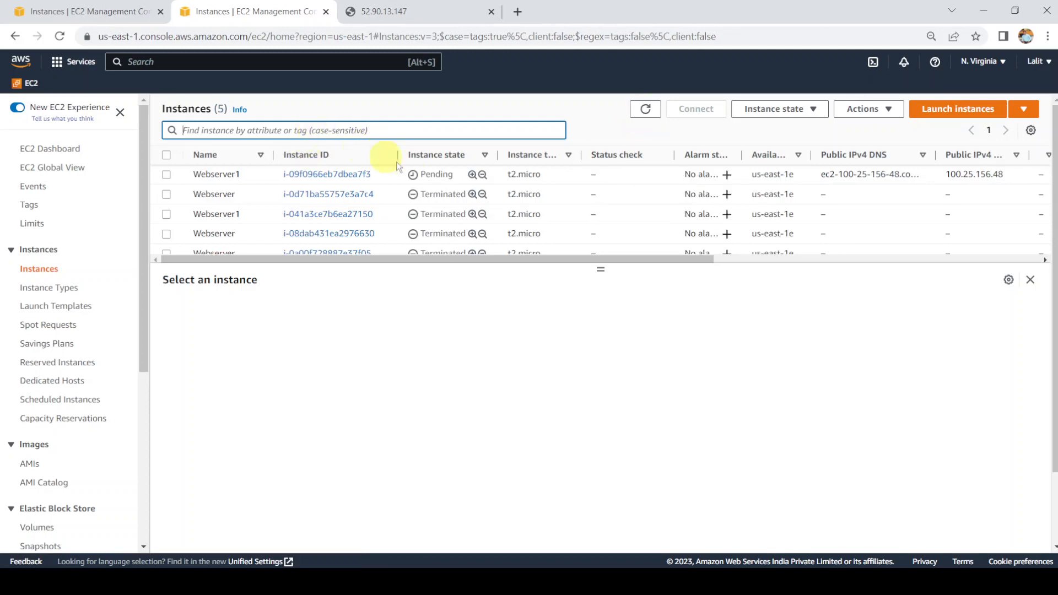
{"action": "left_click", "coordinate": [377, 130]}
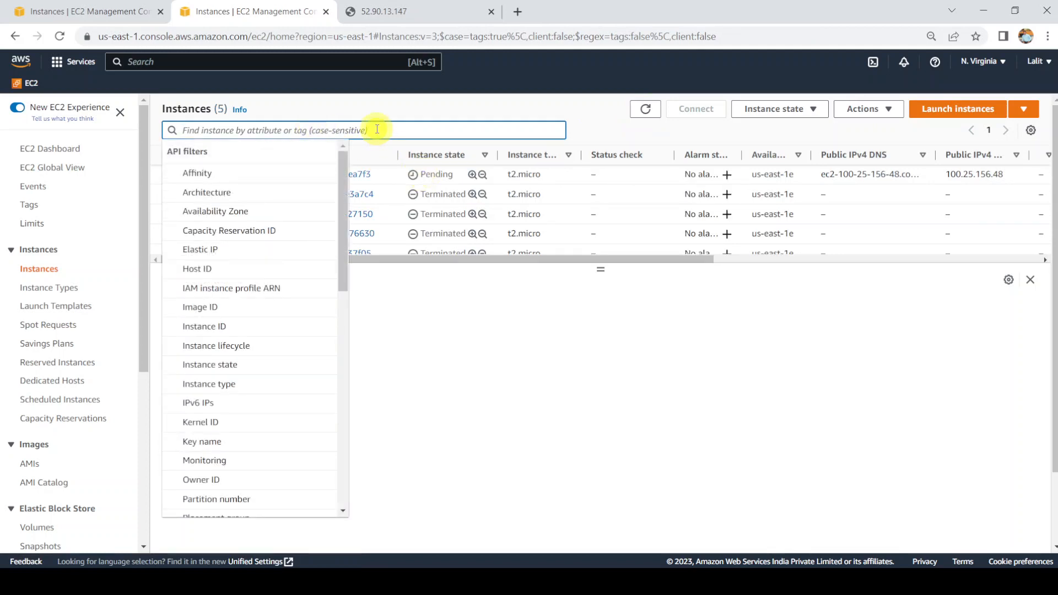
{"action": "type", "text": "runn"}
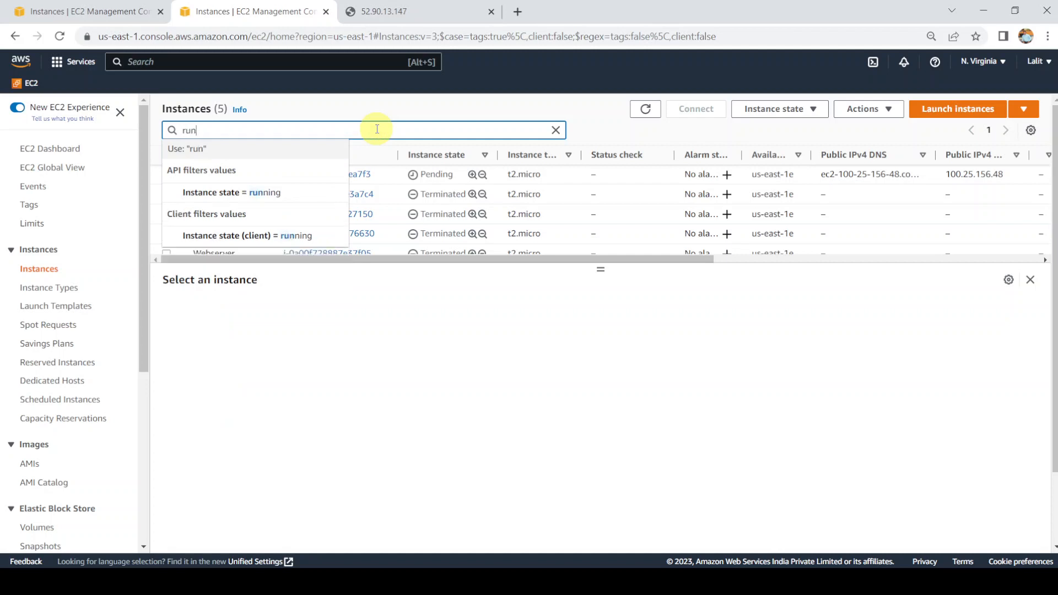
{"action": "key", "text": "BackSpace"}
{"action": "key", "text": "BackSpace"}
{"action": "key", "text": "BackSpace"}
{"action": "key", "text": "BackSpace"}
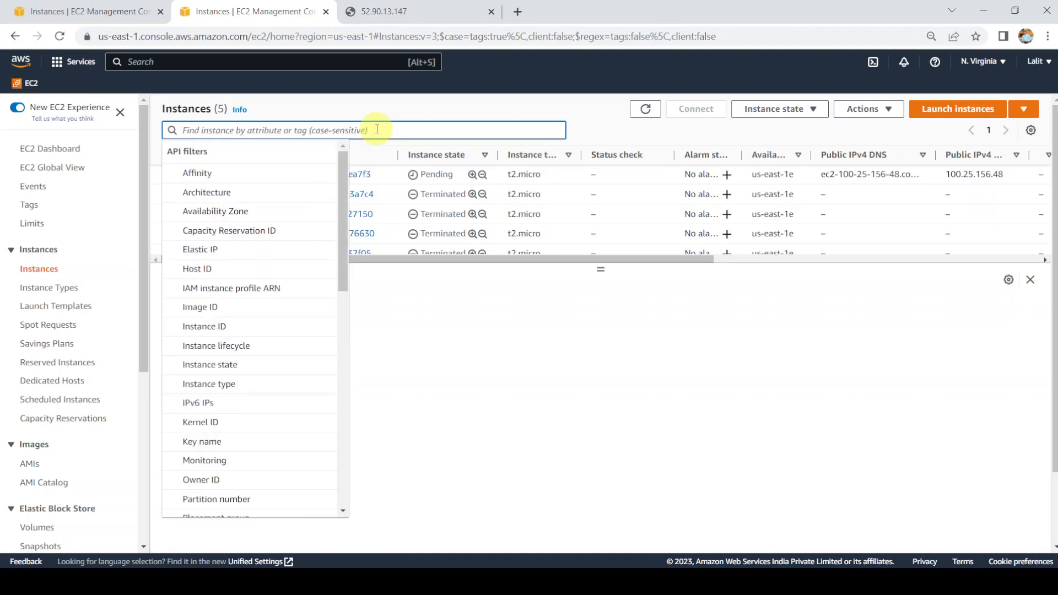
{"action": "type", "text": "ter"}
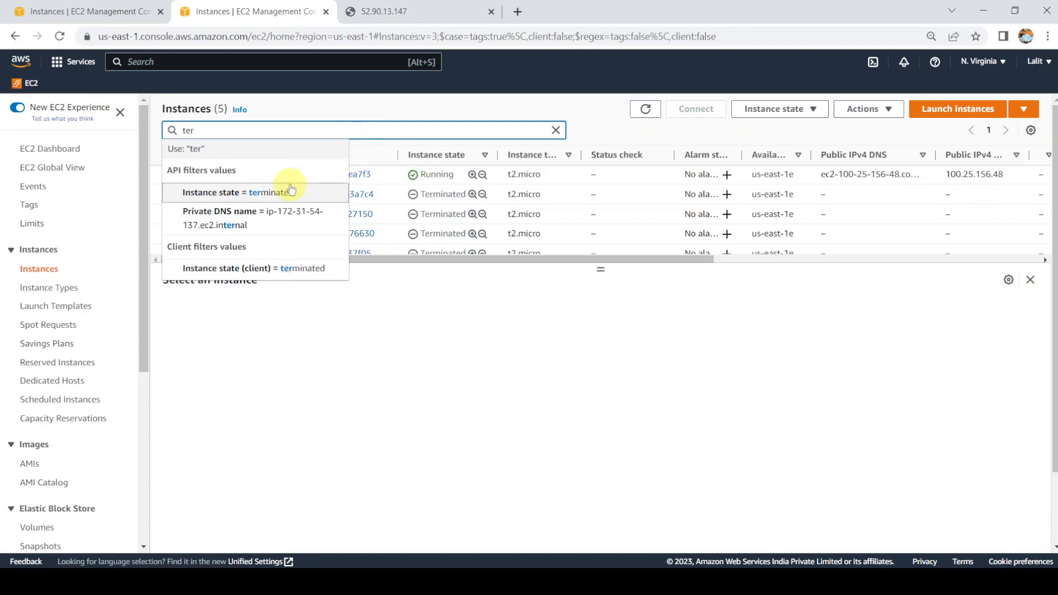
{"action": "left_click", "coordinate": [287, 191]}
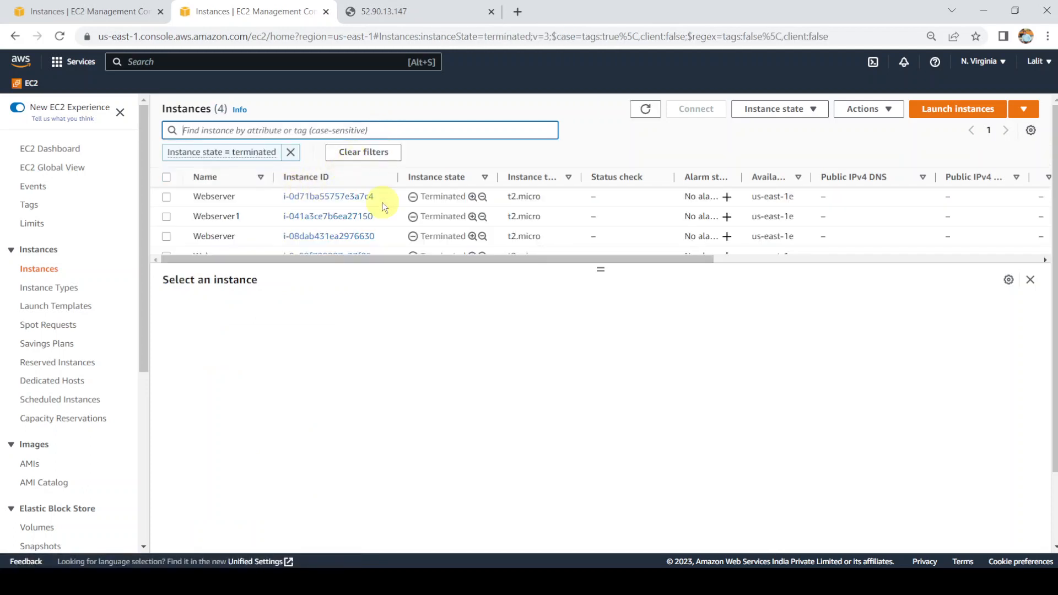
Replace the terminated filter on the Instances list with Instance state = running
{"action": "left_click", "coordinate": [290, 152]}
{"action": "left_click", "coordinate": [284, 132]}
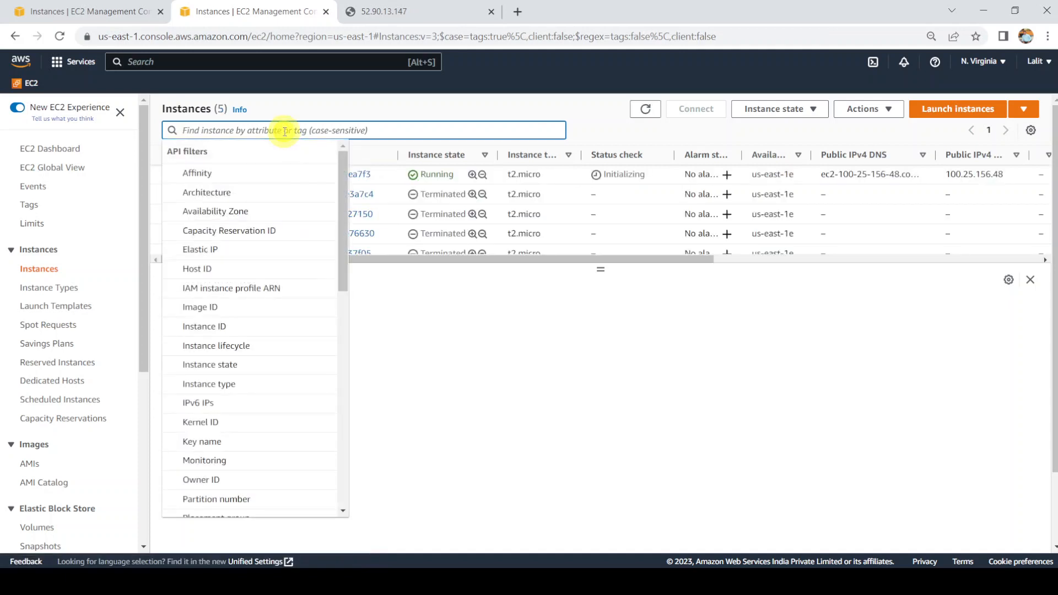
{"action": "type", "text": "running"}
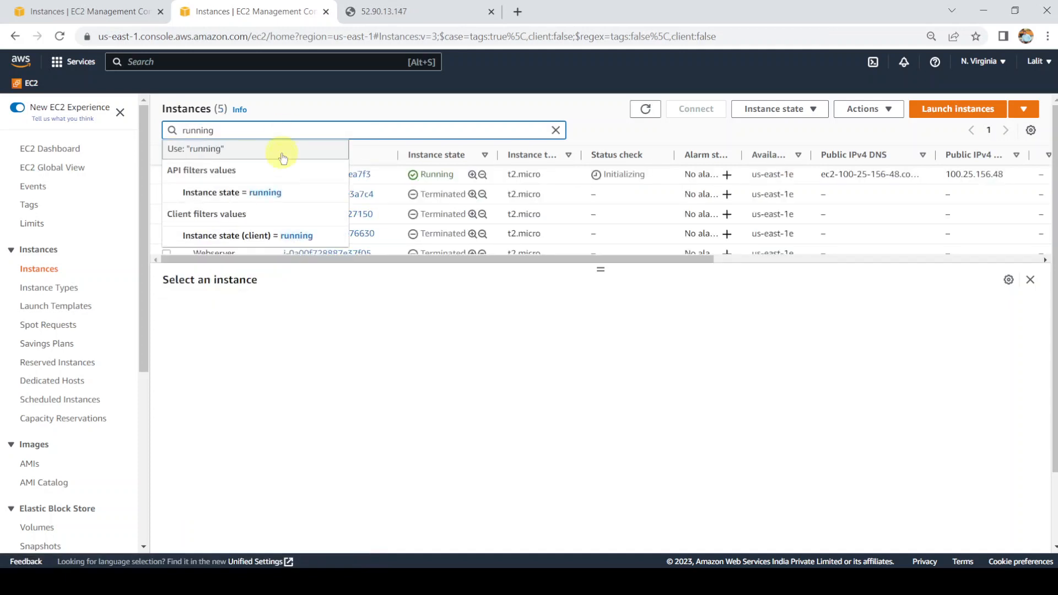
{"action": "left_click", "coordinate": [279, 193]}
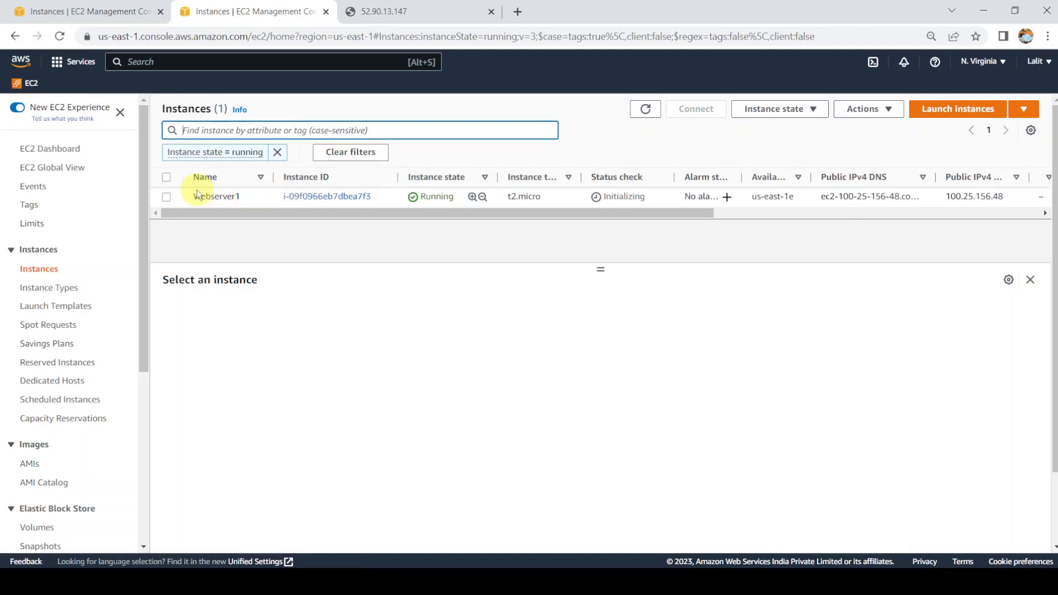
Select the running Webserver1 instance and copy its public IPv4 address
{"action": "left_click", "coordinate": [167, 197]}
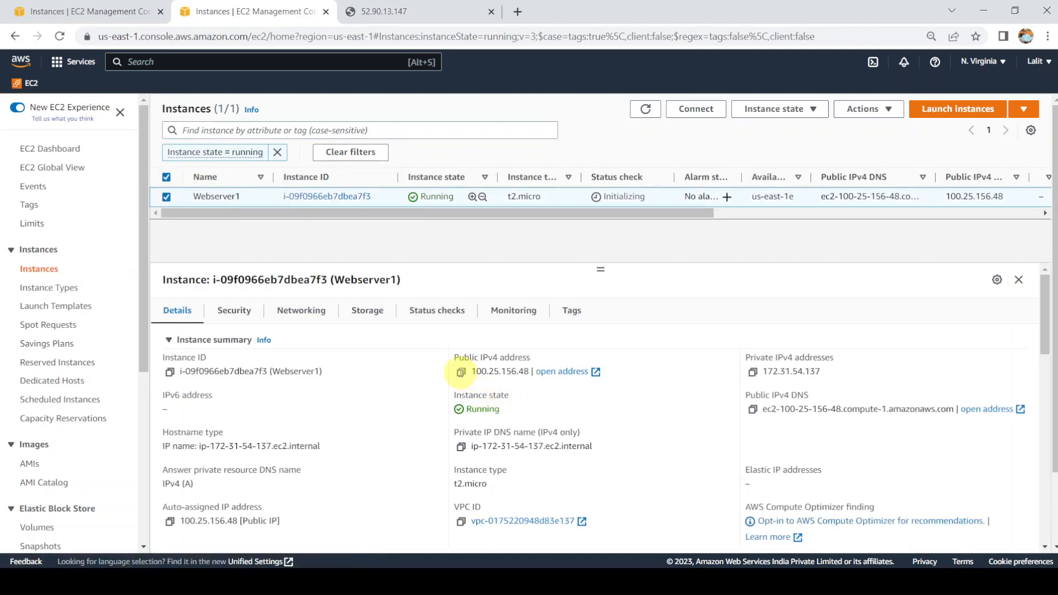
{"action": "left_click", "coordinate": [461, 372]}
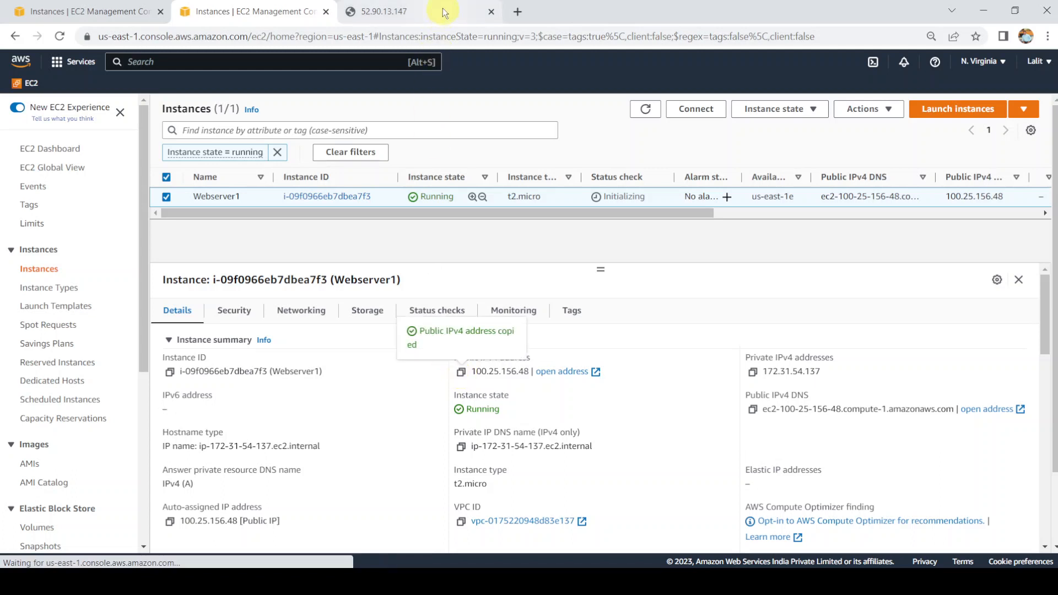